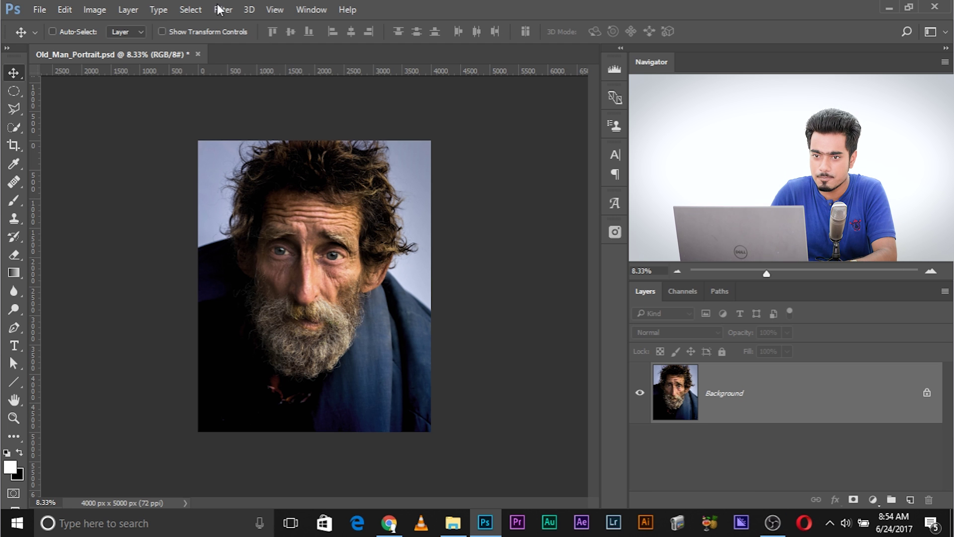
Step: Start Calculations on the portrait and choose Old_Man_Portrait.psd as Source 2
{"action": "left_click", "coordinate": [94, 10]}
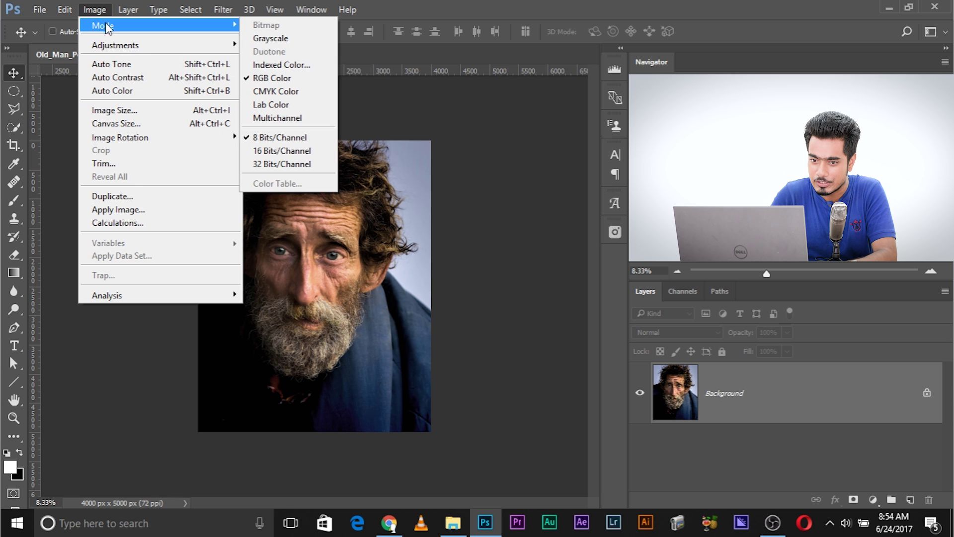
{"action": "left_click", "coordinate": [142, 223]}
{"action": "left_click_drag", "start_coordinate": [579, 134], "coordinate": [476, 123]}
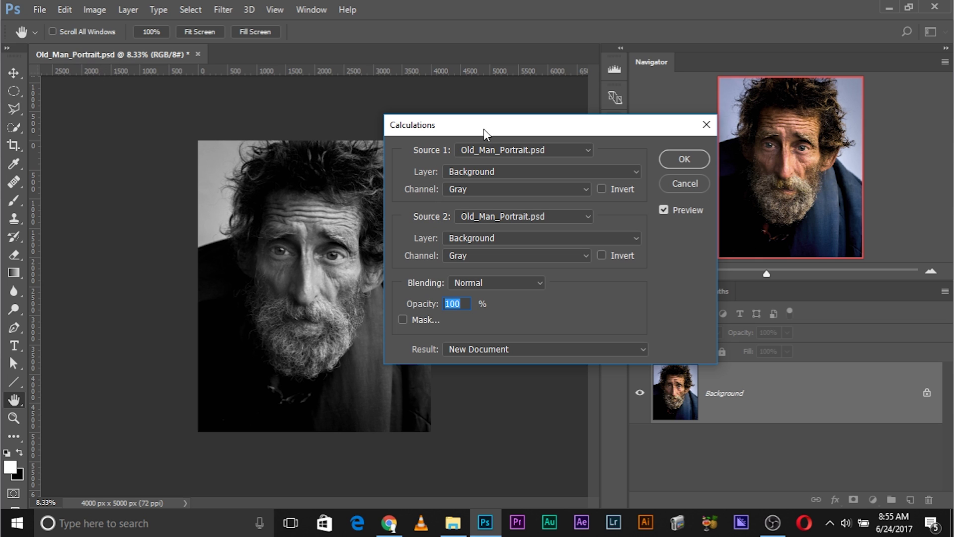
{"action": "left_click", "coordinate": [512, 215]}
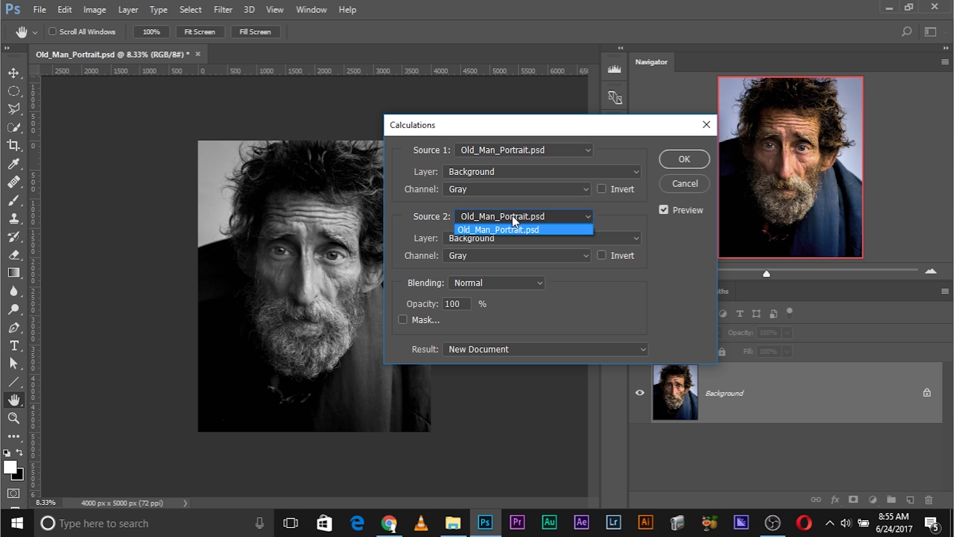
{"action": "left_click", "coordinate": [542, 230]}
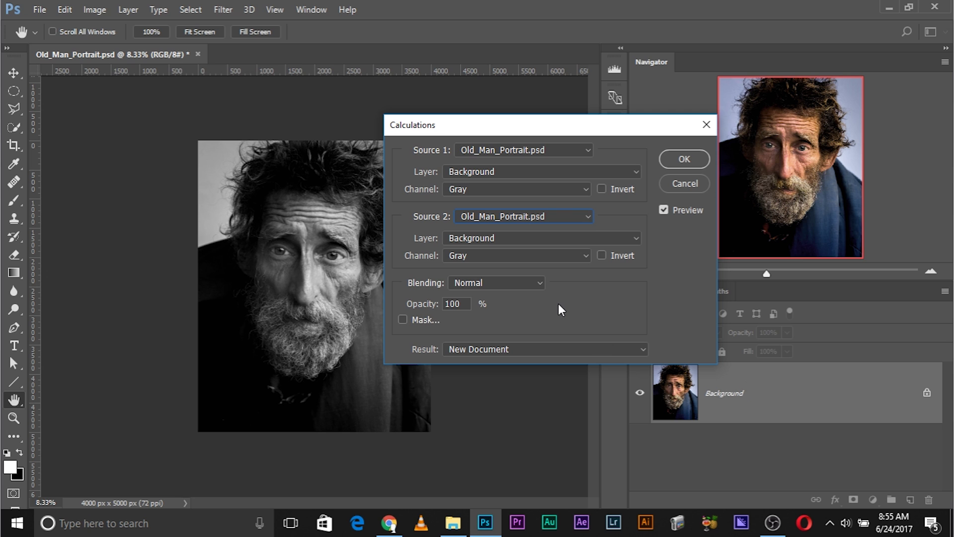
Step: Set the calculation's blending to Hard Light and its opacity to 80%, checking the preview on the face
{"action": "left_click", "coordinate": [494, 286]}
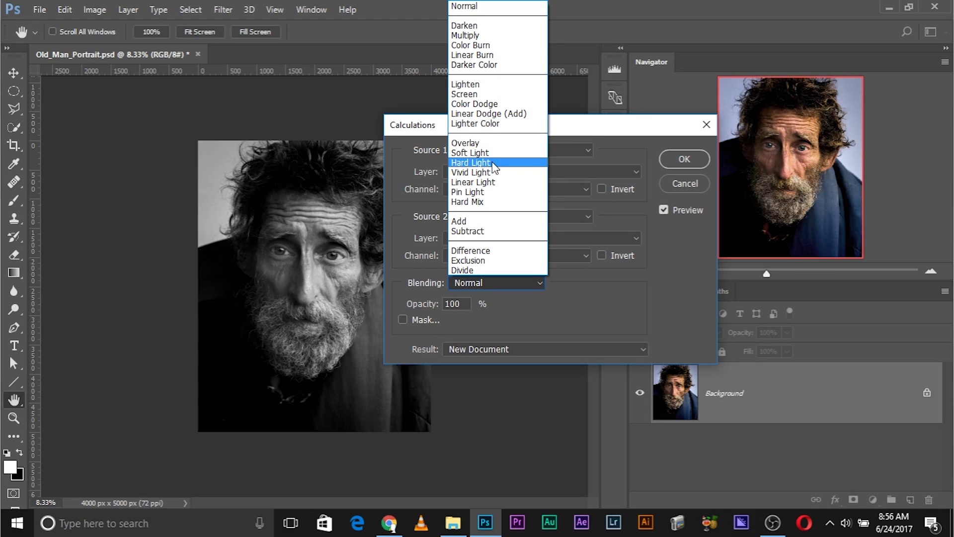
{"action": "left_click", "coordinate": [495, 163]}
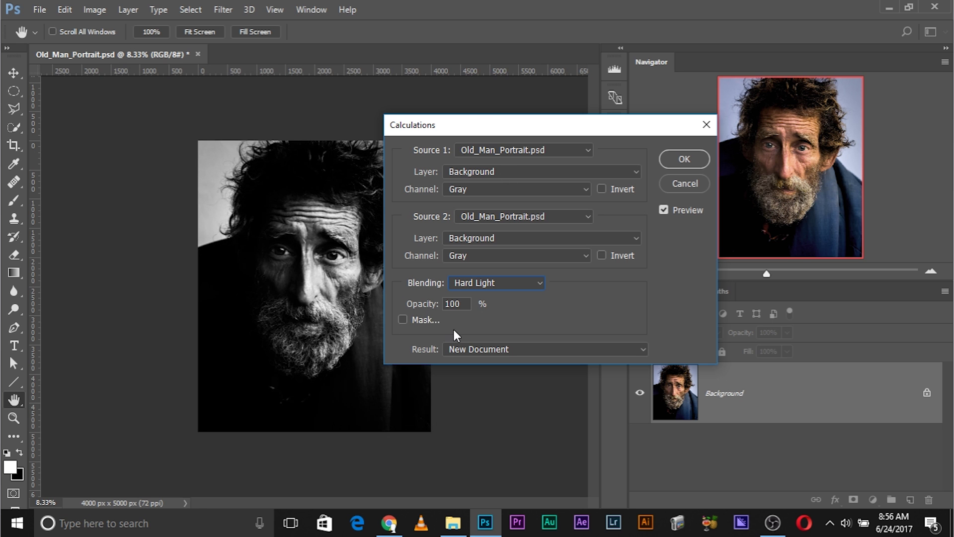
{"action": "key", "text": "ctrl+plus"}
{"action": "key", "text": "ctrl+plus"}
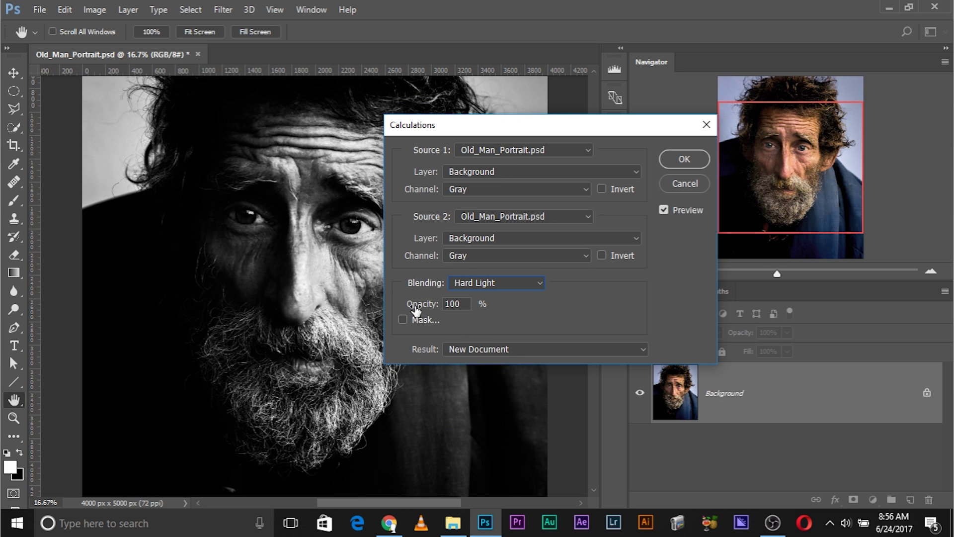
{"action": "left_click_drag", "start_coordinate": [425, 309], "coordinate": [399, 310]}
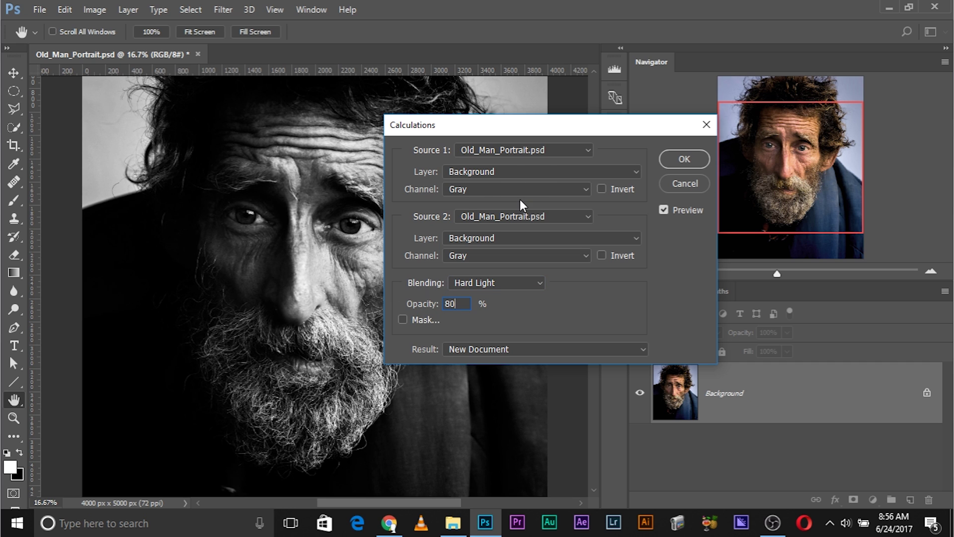
Step: Preview the Red and Green channels for Source 1 and settle on Blue
{"action": "left_click", "coordinate": [460, 190]}
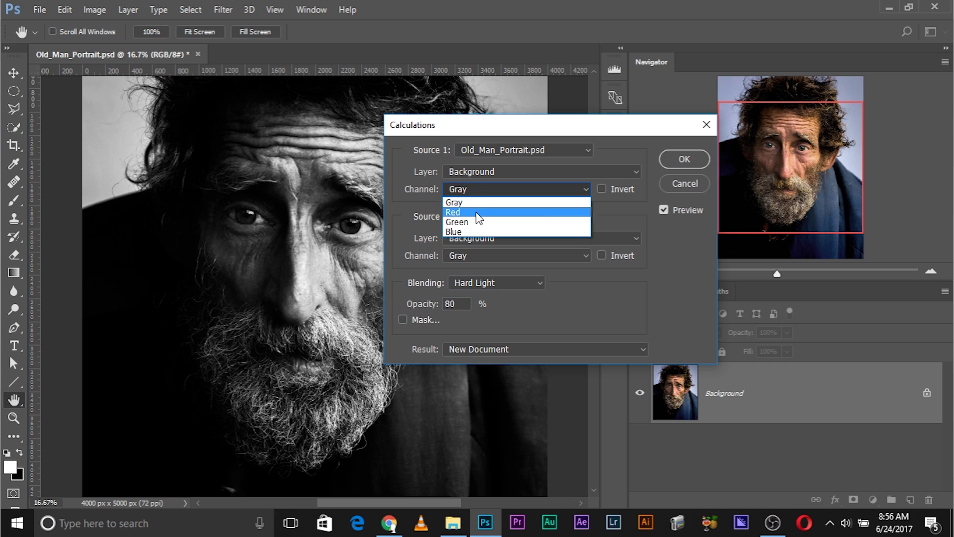
{"action": "left_click", "coordinate": [478, 212]}
{"action": "left_click", "coordinate": [478, 193]}
{"action": "left_click", "coordinate": [475, 222]}
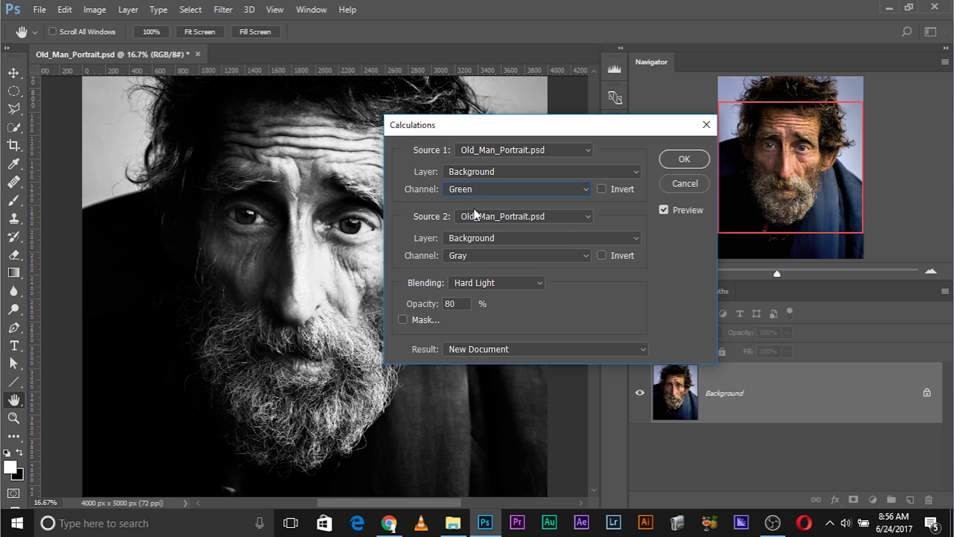
{"action": "left_click", "coordinate": [477, 192]}
{"action": "left_click", "coordinate": [476, 230]}
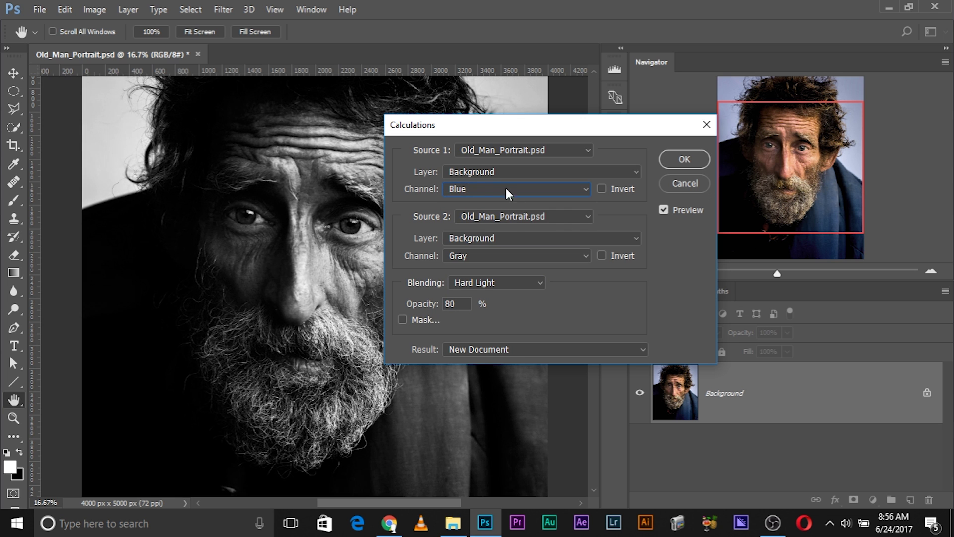
Step: Try the Red, Green and Blue channels for Source 2 while previewing the whole portrait
{"action": "left_click", "coordinate": [487, 258]}
{"action": "left_click", "coordinate": [487, 258]}
{"action": "key", "text": "ctrl+minus"}
{"action": "key", "text": "ctrl+minus"}
{"action": "left_click_drag", "start_coordinate": [503, 132], "coordinate": [578, 138]}
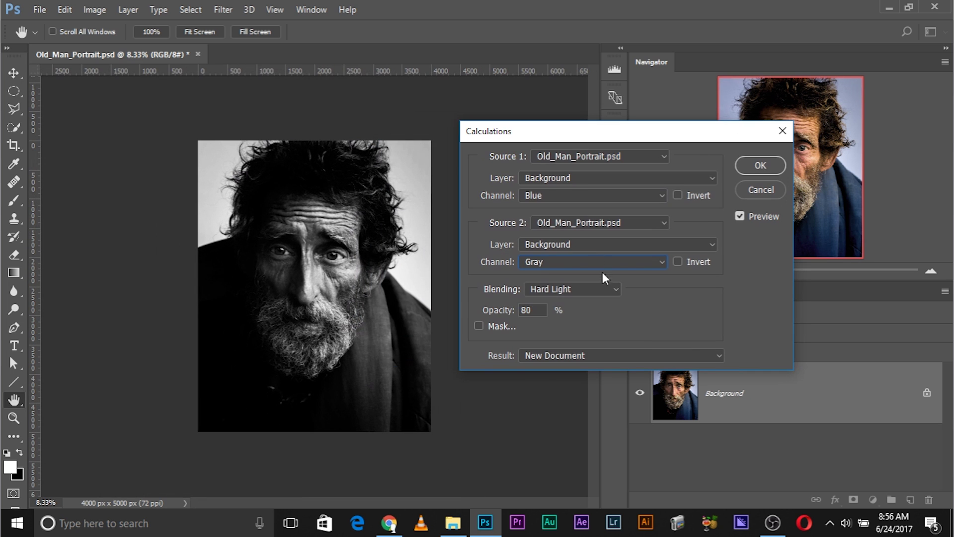
{"action": "left_click", "coordinate": [592, 268]}
{"action": "left_click", "coordinate": [573, 284]}
{"action": "left_click", "coordinate": [576, 267]}
{"action": "left_click", "coordinate": [575, 296]}
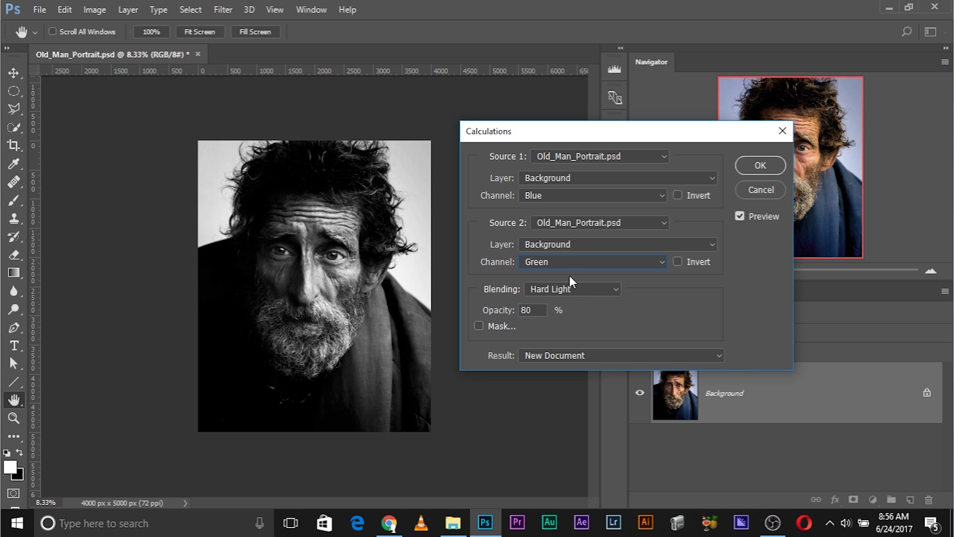
{"action": "left_click", "coordinate": [580, 264]}
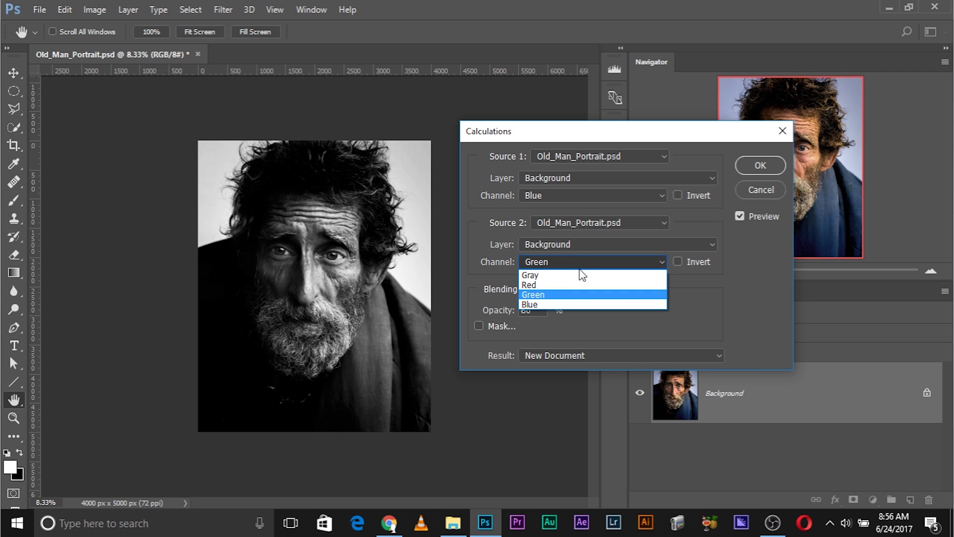
{"action": "left_click", "coordinate": [565, 303]}
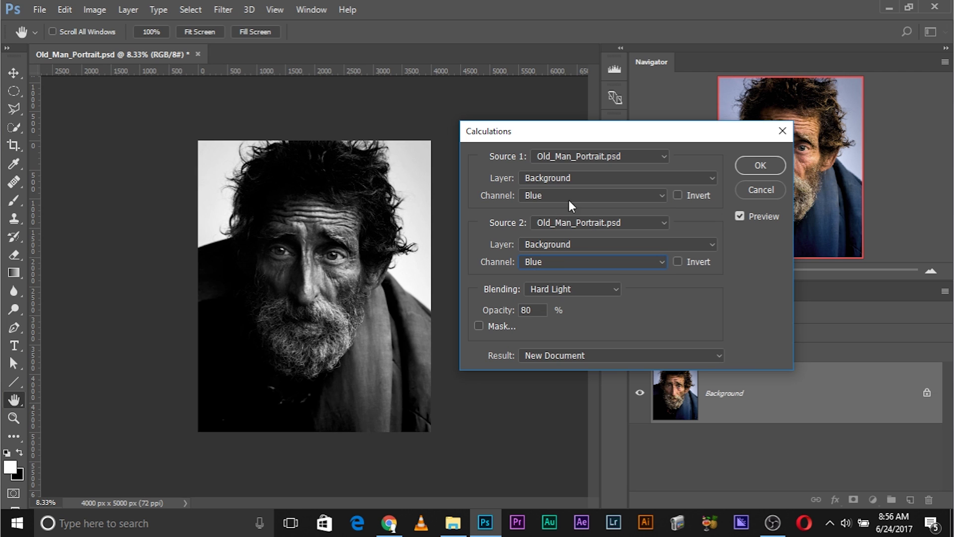
Step: Try the calculation with Green as the Source 1 channel and Blue as the Source 2 channel
{"action": "left_click", "coordinate": [566, 199]}
{"action": "left_click", "coordinate": [565, 228]}
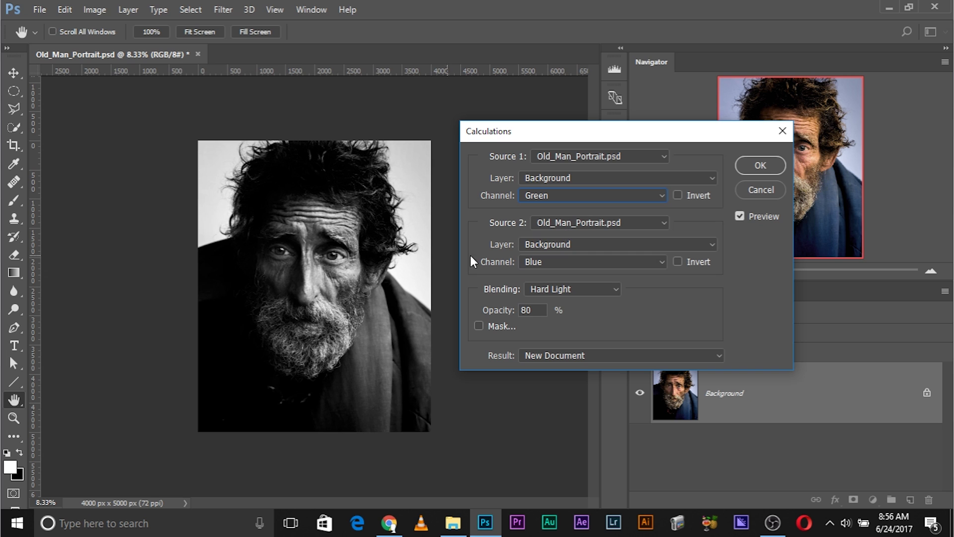
{"action": "left_click", "coordinate": [548, 262]}
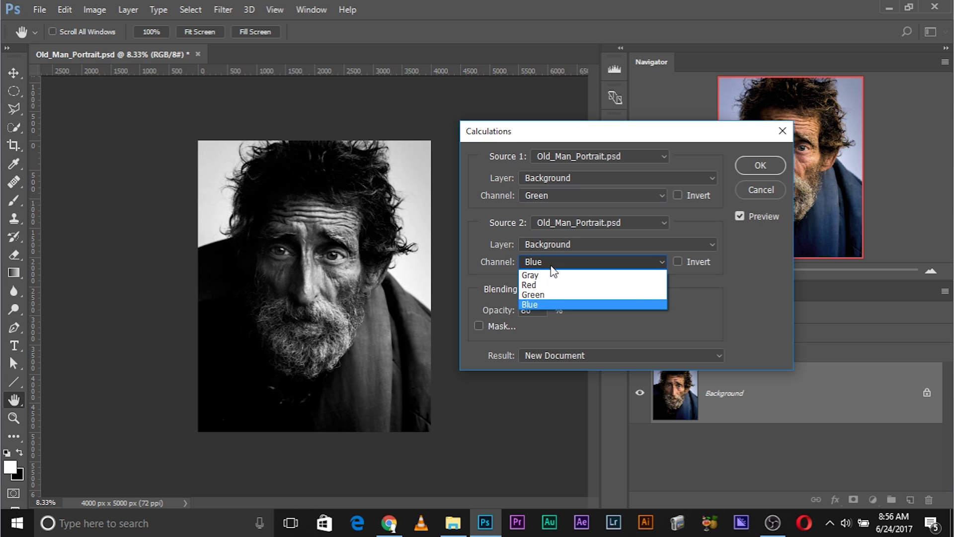
{"action": "left_click", "coordinate": [550, 304]}
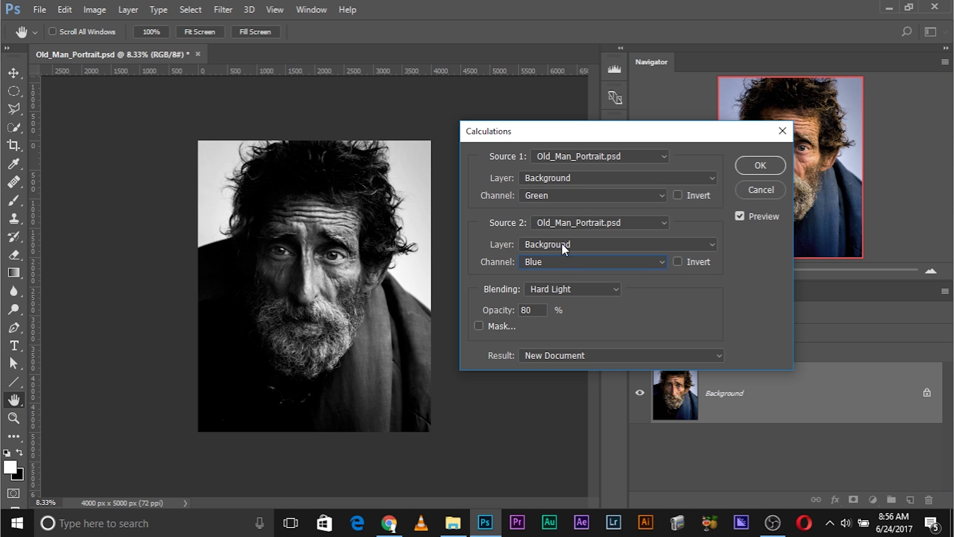
Step: Blend the Blue channel of Source 1 with the Green channel of Source 2 and output the calculation as a new document
{"action": "left_click", "coordinate": [558, 261]}
{"action": "left_click", "coordinate": [548, 295]}
{"action": "left_click", "coordinate": [570, 195]}
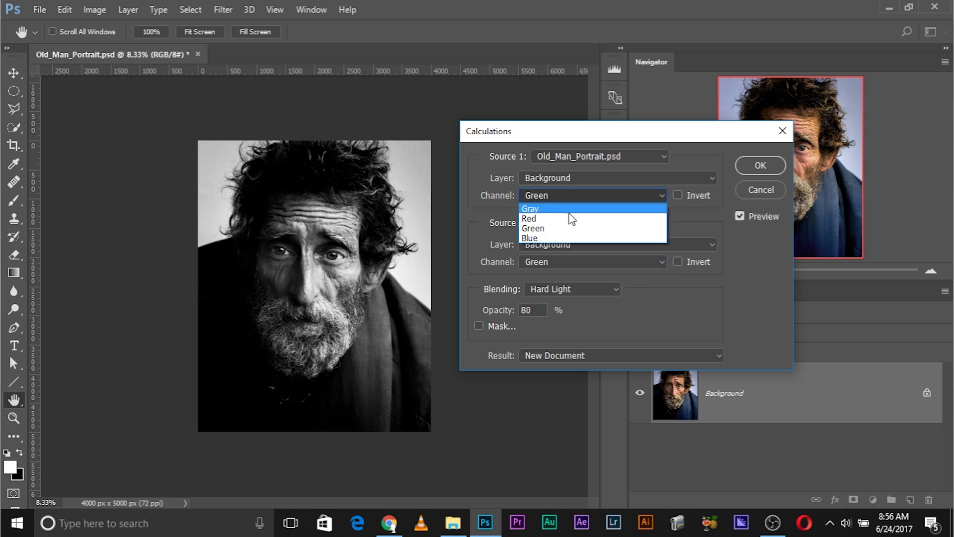
{"action": "left_click", "coordinate": [565, 236]}
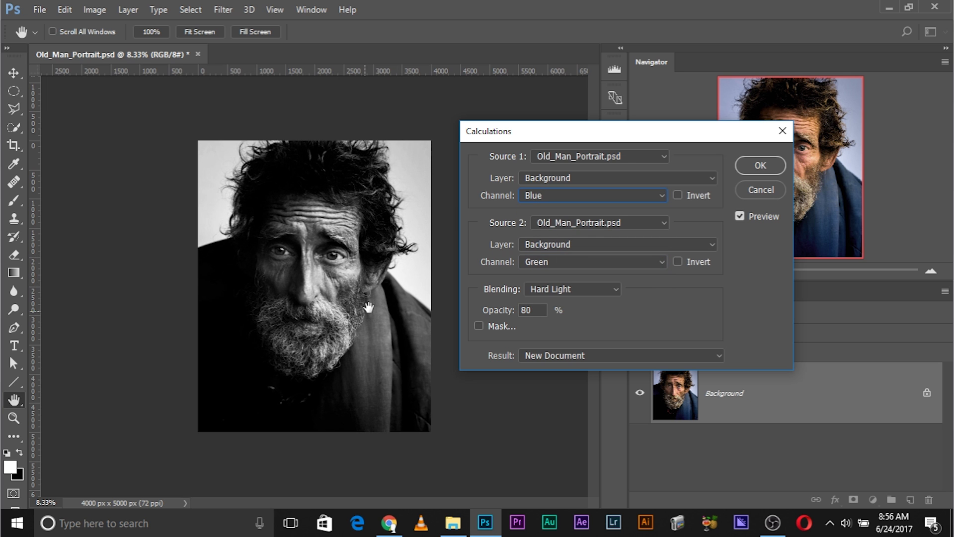
{"action": "left_click", "coordinate": [553, 360]}
{"action": "left_click", "coordinate": [473, 356]}
{"action": "left_click", "coordinate": [756, 165]}
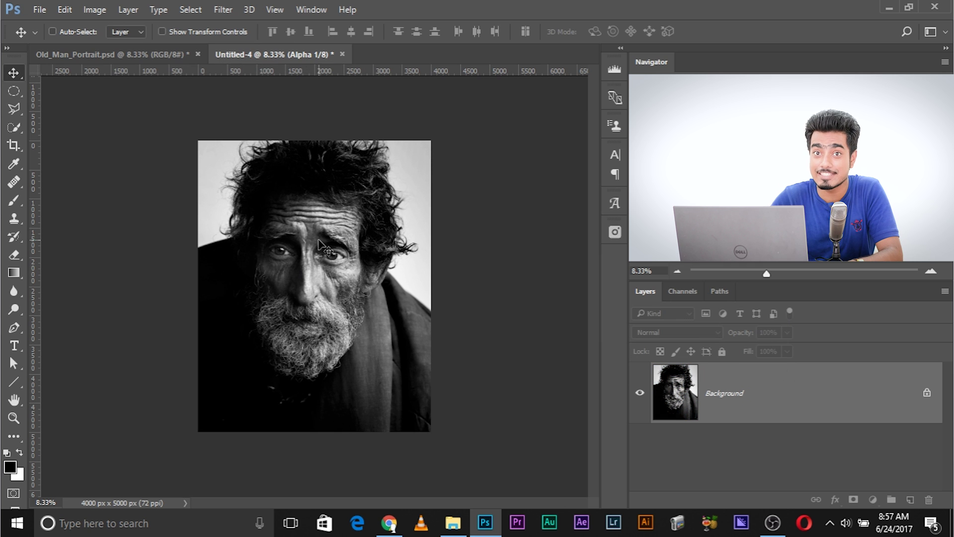
Step: Compare the original portrait with the black-and-white document and close the black-and-white one without saving
{"action": "left_click", "coordinate": [134, 55]}
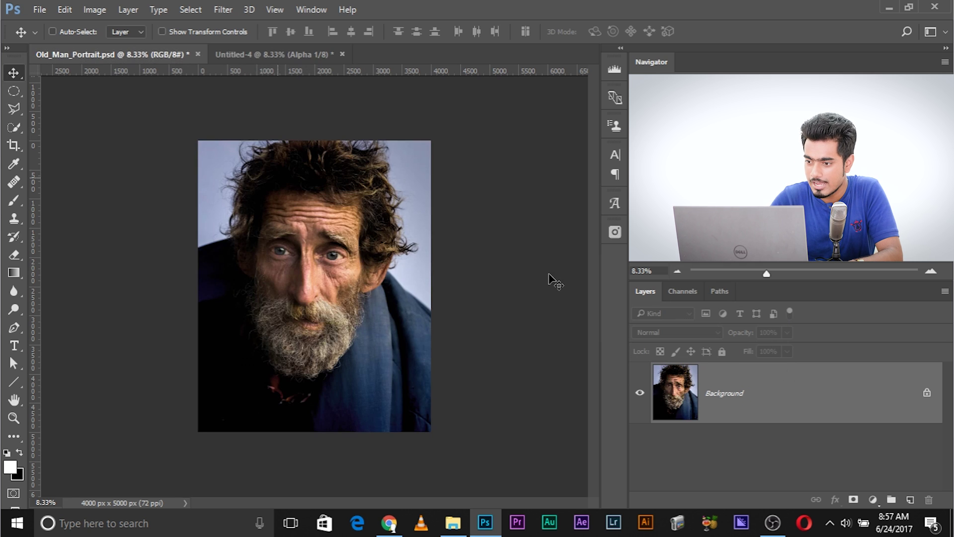
{"action": "left_click", "coordinate": [287, 58]}
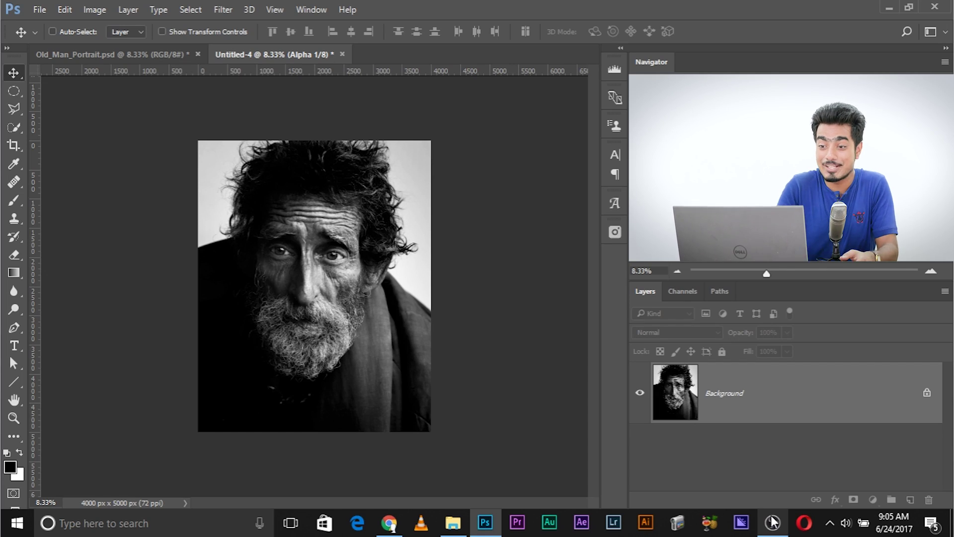
{"action": "left_click", "coordinate": [343, 54]}
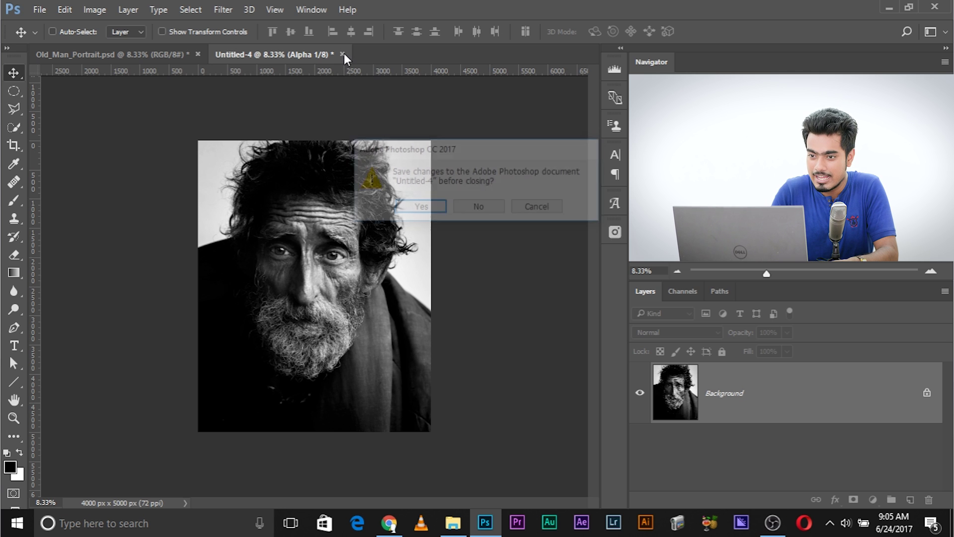
{"action": "left_click", "coordinate": [485, 208]}
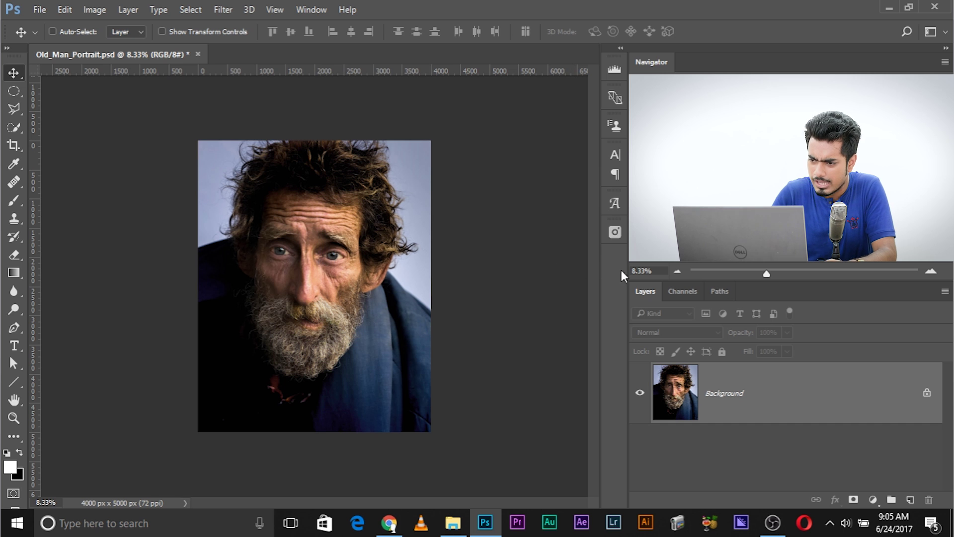
Step: View the portrait's Red, Green and Blue channels one at a time to compare their tones
{"action": "left_click", "coordinate": [681, 292]}
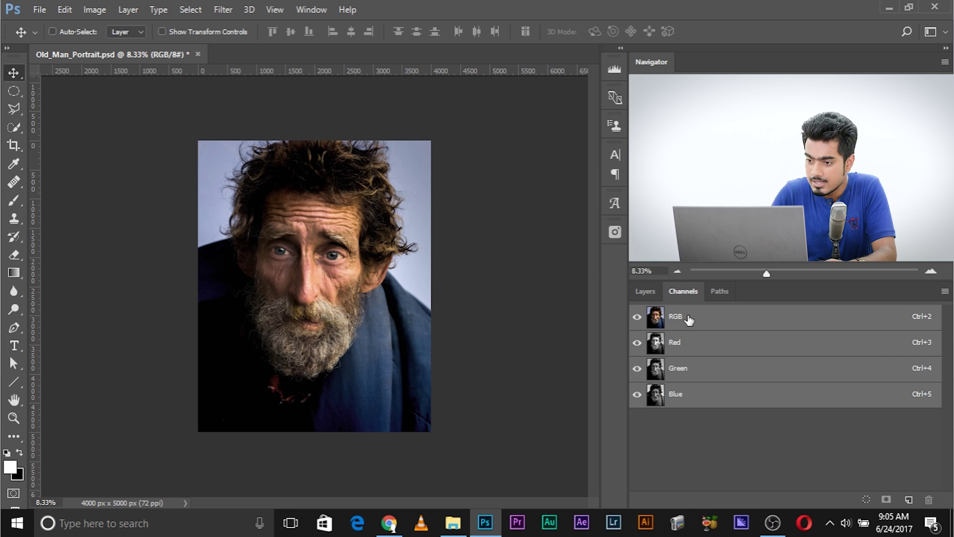
{"action": "left_click", "coordinate": [679, 345]}
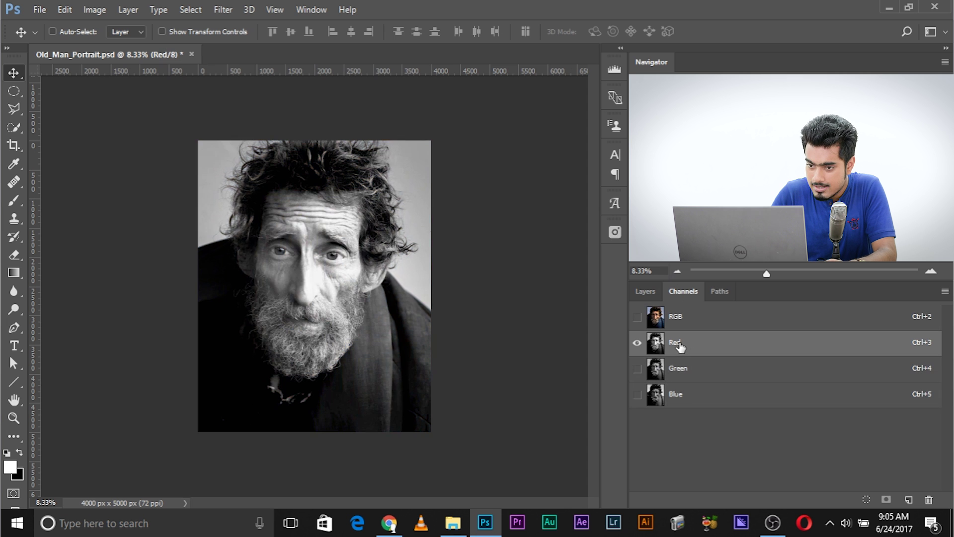
{"action": "left_click", "coordinate": [686, 373]}
{"action": "left_click", "coordinate": [687, 394]}
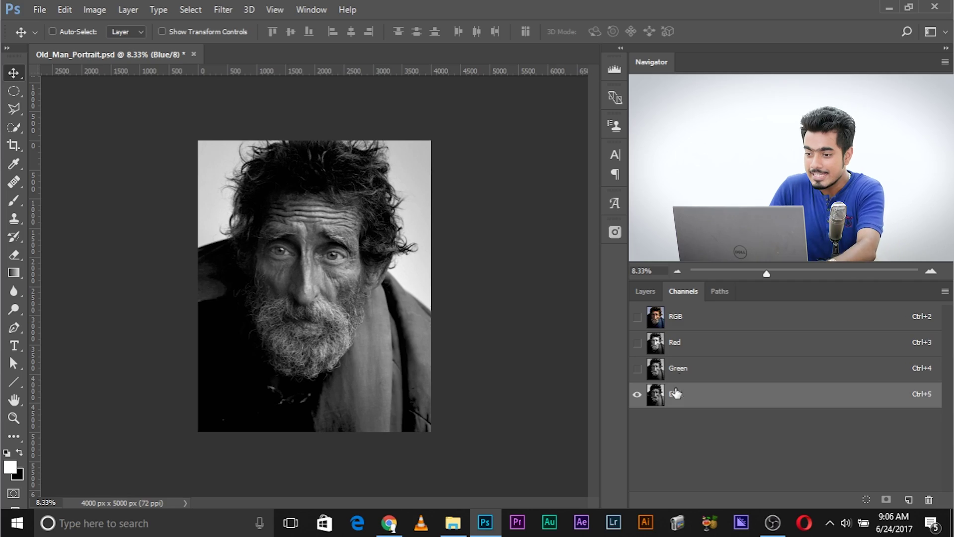
Step: Compare skin, beard and blanket brightness up close between the Red and Blue channels and the RGB composite
{"action": "left_click", "coordinate": [692, 347]}
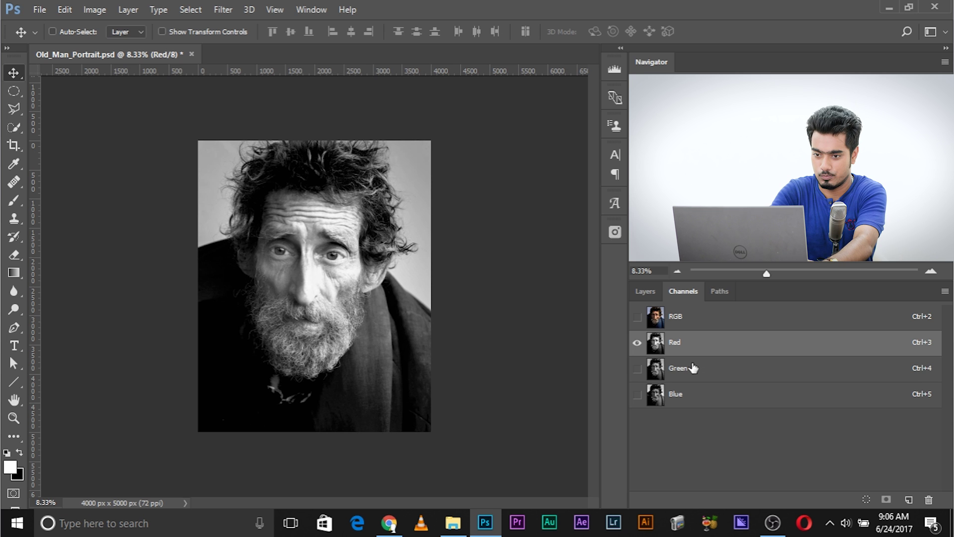
{"action": "key", "text": "ctrl+plus"}
{"action": "key", "text": "ctrl+plus"}
{"action": "key", "text": "ctrl+minus"}
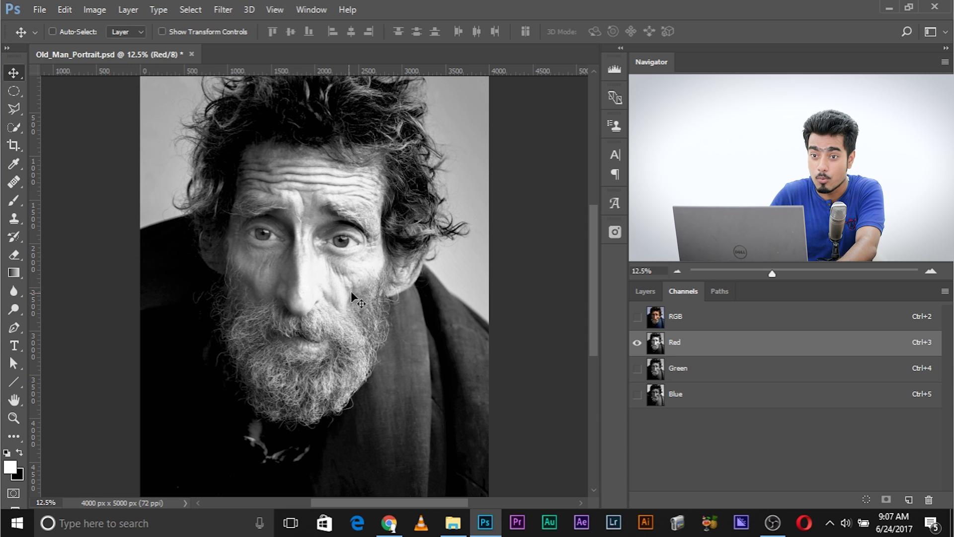
{"action": "scroll", "coordinate": [372, 256], "scroll_direction": "down", "scroll_amount": 2}
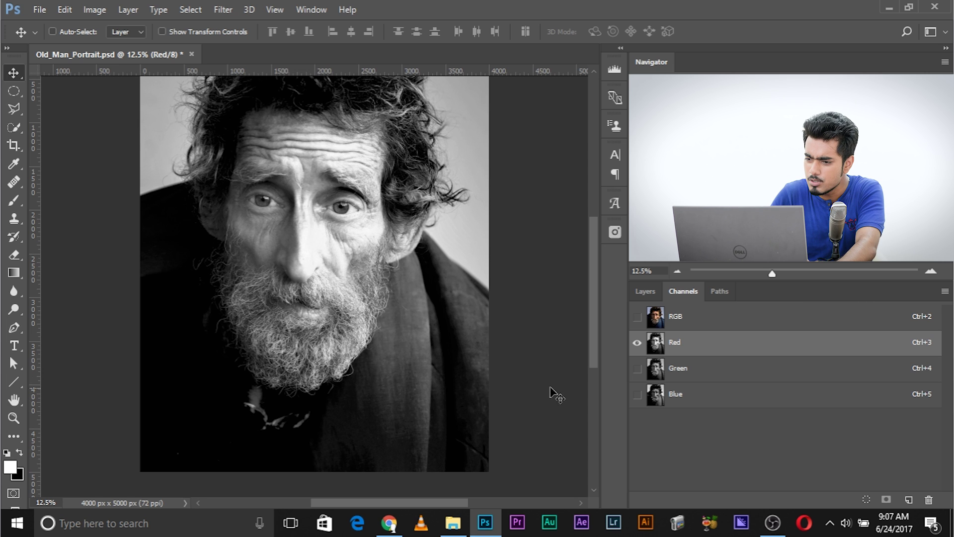
{"action": "left_click", "coordinate": [677, 396]}
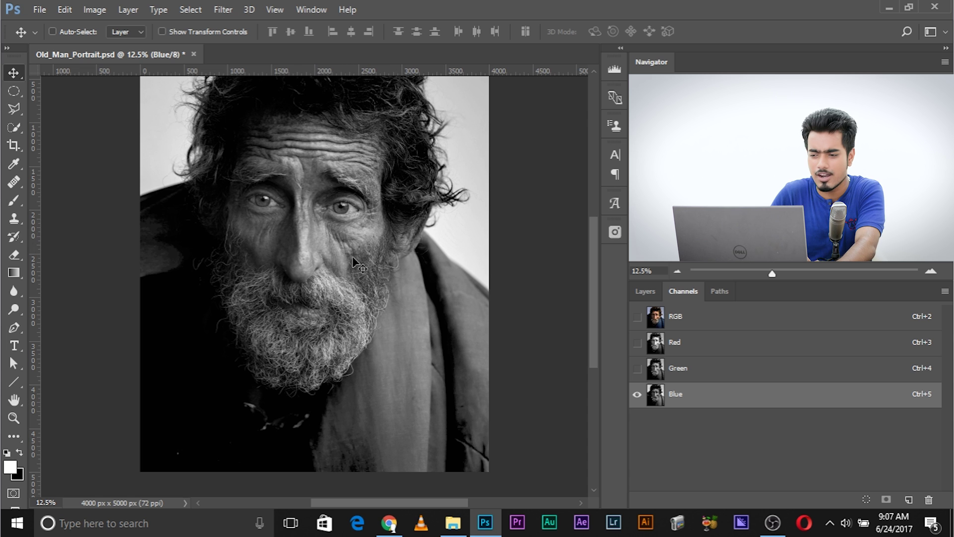
{"action": "left_click", "coordinate": [704, 326]}
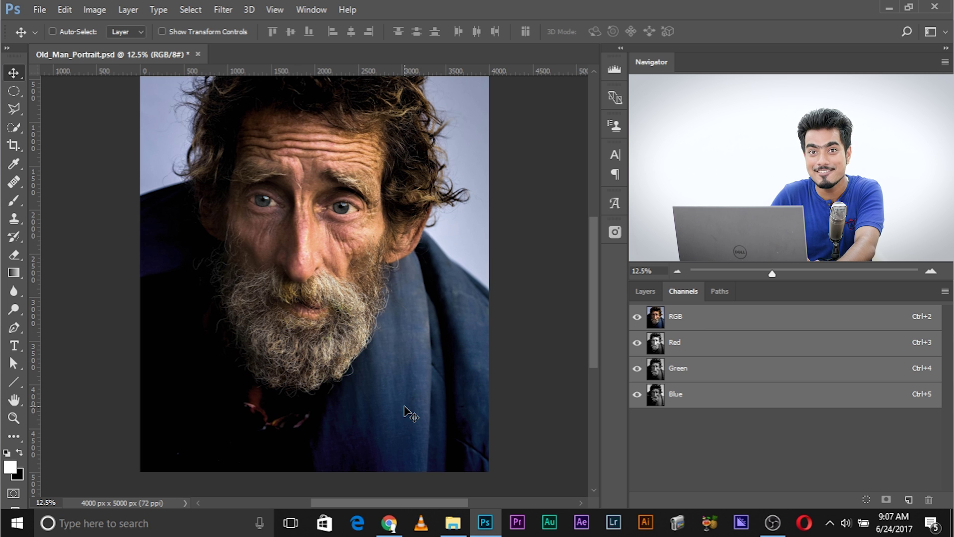
{"action": "left_click", "coordinate": [705, 348]}
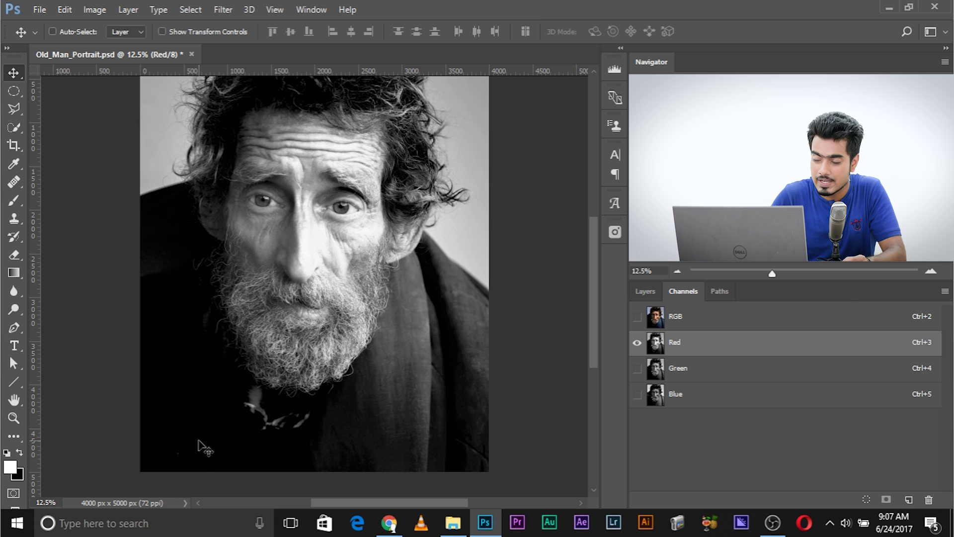
{"action": "left_click", "coordinate": [688, 398]}
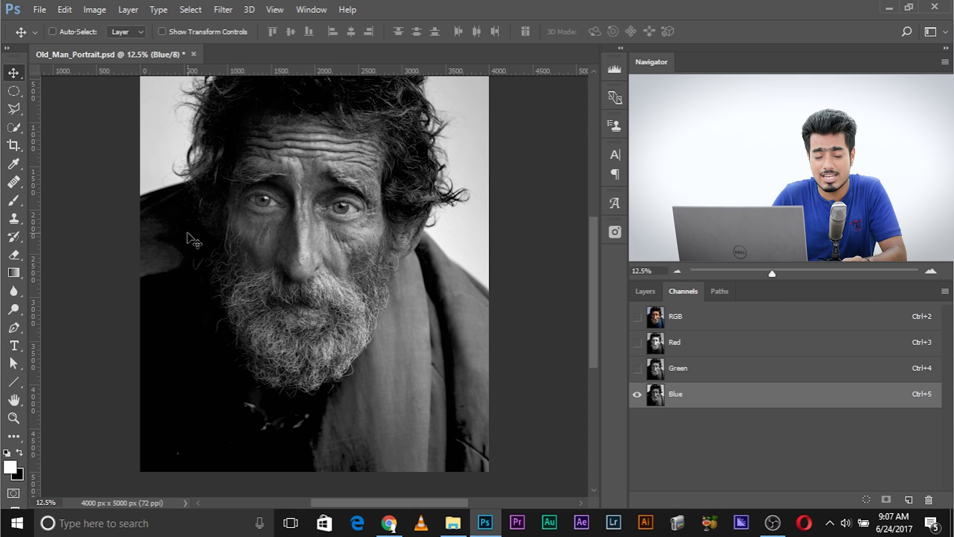
Step: View the portrait's Red channel alone once more and return to the RGB composite
{"action": "left_click", "coordinate": [693, 348]}
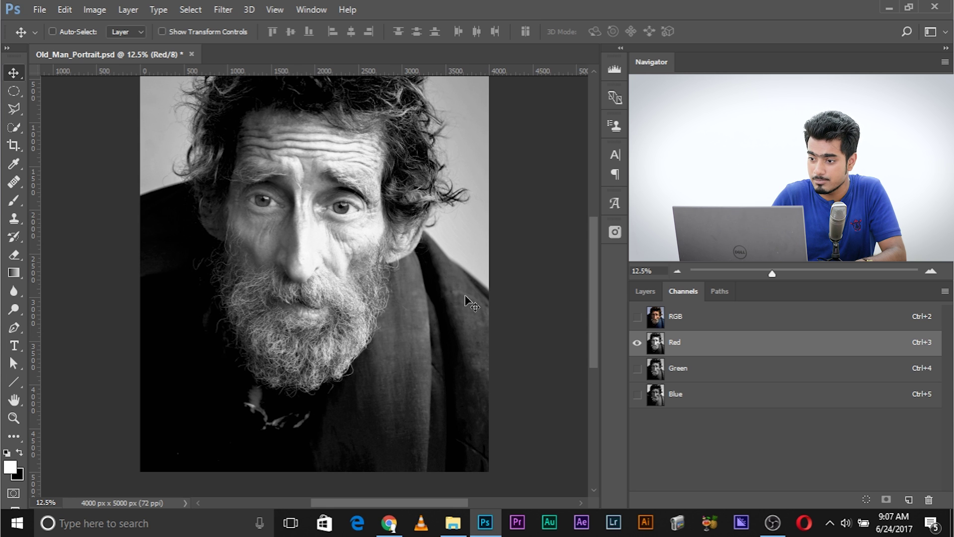
{"action": "left_click", "coordinate": [703, 316]}
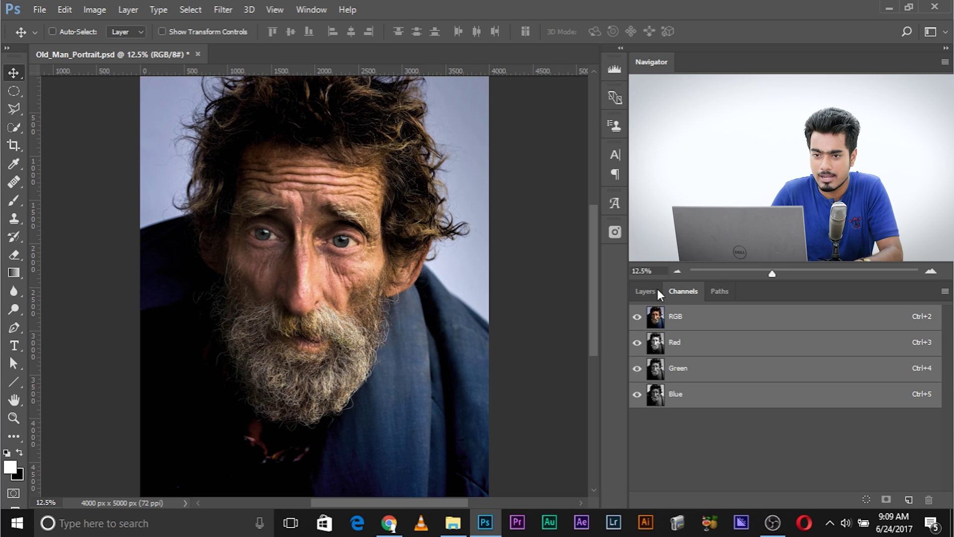
Step: Open Calculations for the portrait and use the Background layer for both Source 1 and Source 2
{"action": "left_click", "coordinate": [92, 10]}
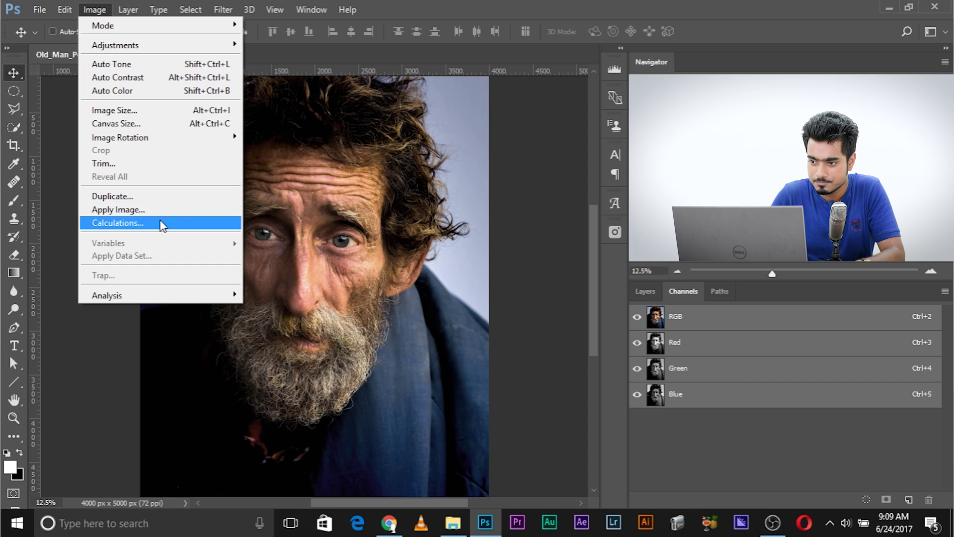
{"action": "left_click", "coordinate": [158, 222]}
{"action": "left_click_drag", "start_coordinate": [575, 140], "coordinate": [384, 154]}
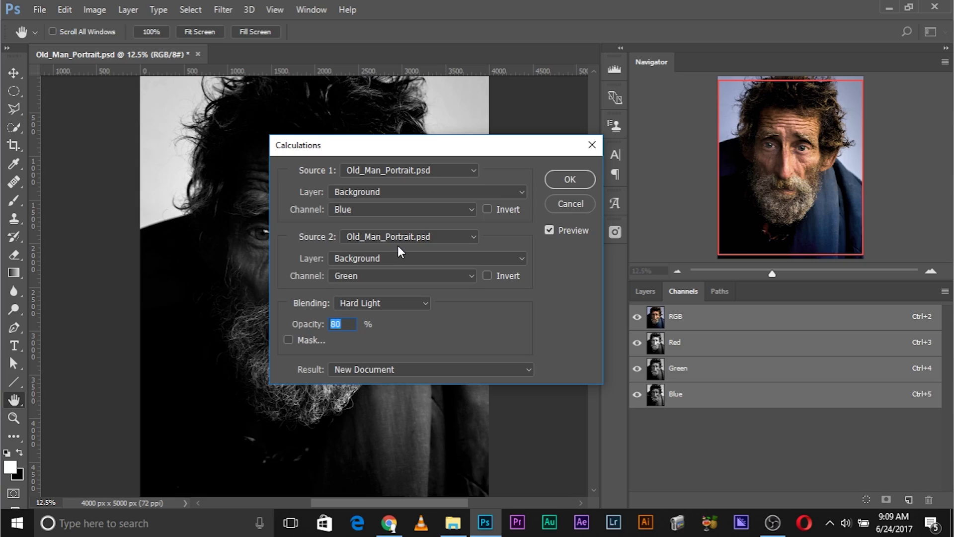
{"action": "left_click_drag", "start_coordinate": [439, 150], "coordinate": [592, 162]}
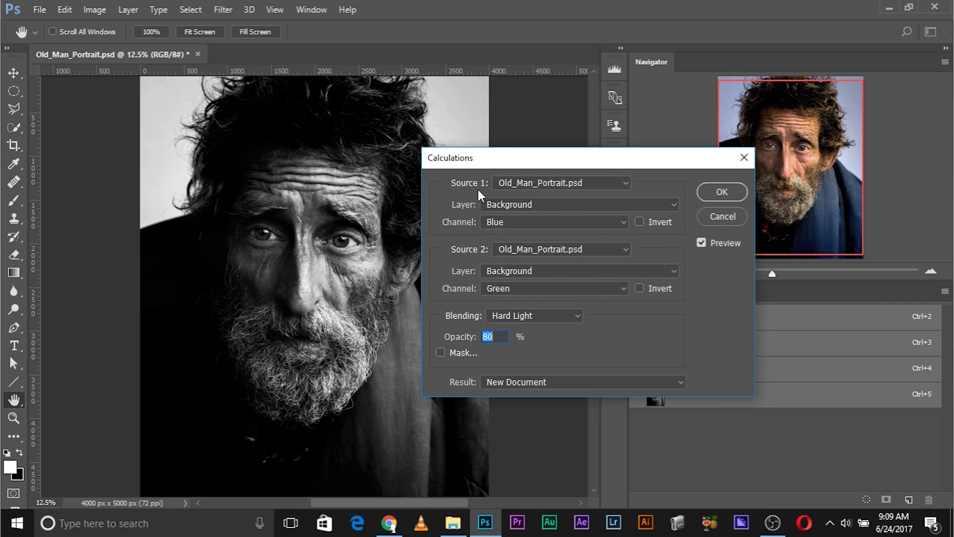
{"action": "left_click", "coordinate": [517, 206]}
{"action": "left_click", "coordinate": [521, 214]}
{"action": "left_click", "coordinate": [522, 271]}
{"action": "left_click", "coordinate": [525, 279]}
Step: Set the Calculations channels to Red for Source 1 and Blue for Source 2
{"action": "left_click_drag", "start_coordinate": [541, 163], "coordinate": [198, 129]}
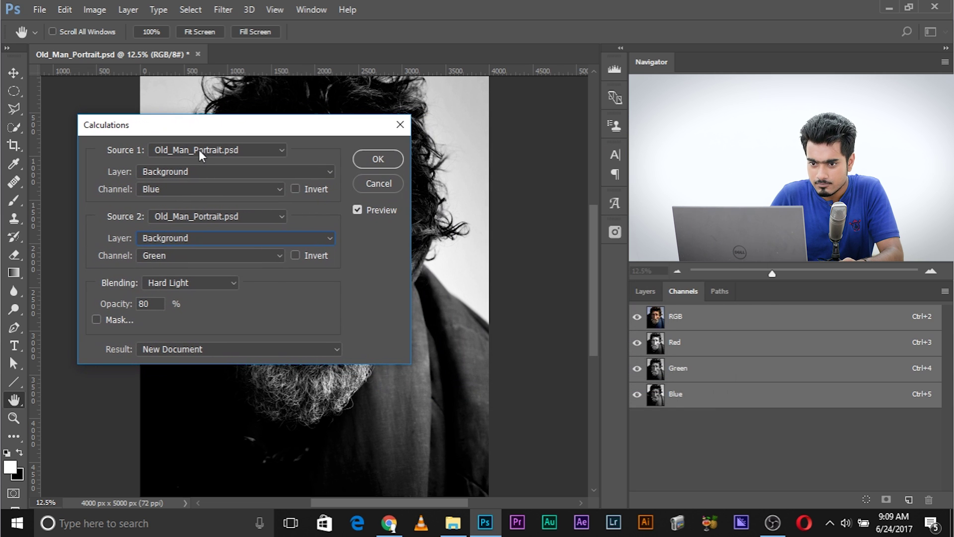
{"action": "left_click", "coordinate": [186, 191]}
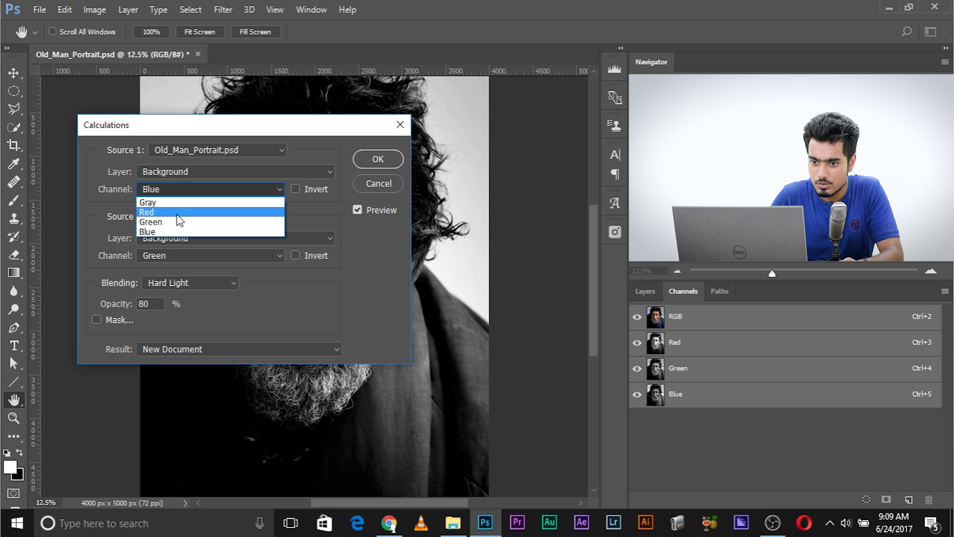
{"action": "left_click", "coordinate": [178, 213]}
{"action": "left_click", "coordinate": [184, 257]}
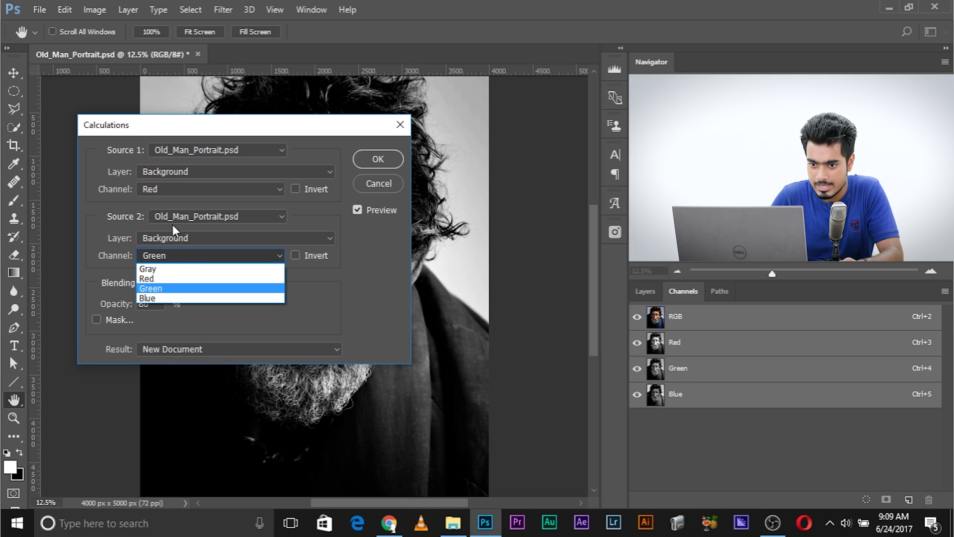
{"action": "left_click", "coordinate": [146, 297]}
{"action": "left_click_drag", "start_coordinate": [275, 138], "coordinate": [385, 183]}
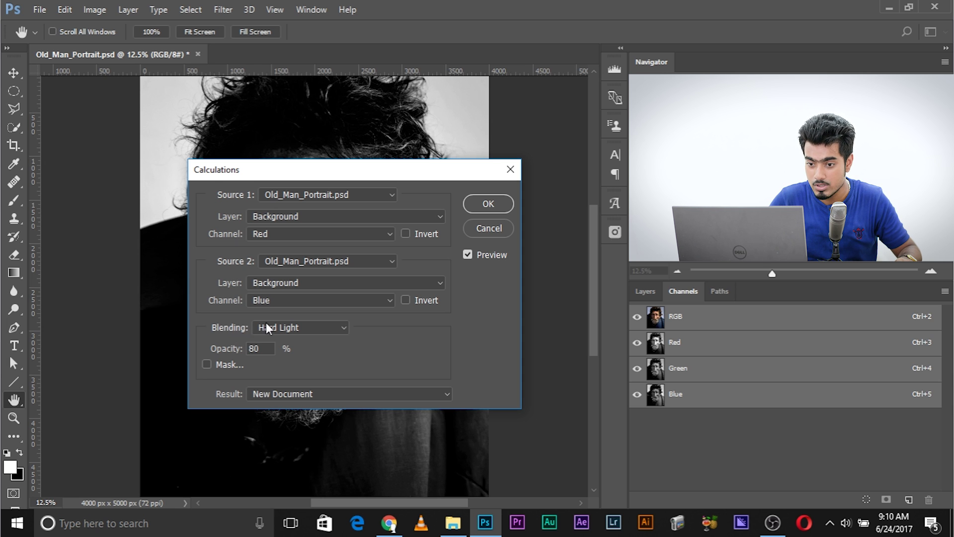
Step: Set the blending to Overlay at 80% opacity and output the calculation as a new document
{"action": "left_click", "coordinate": [281, 326]}
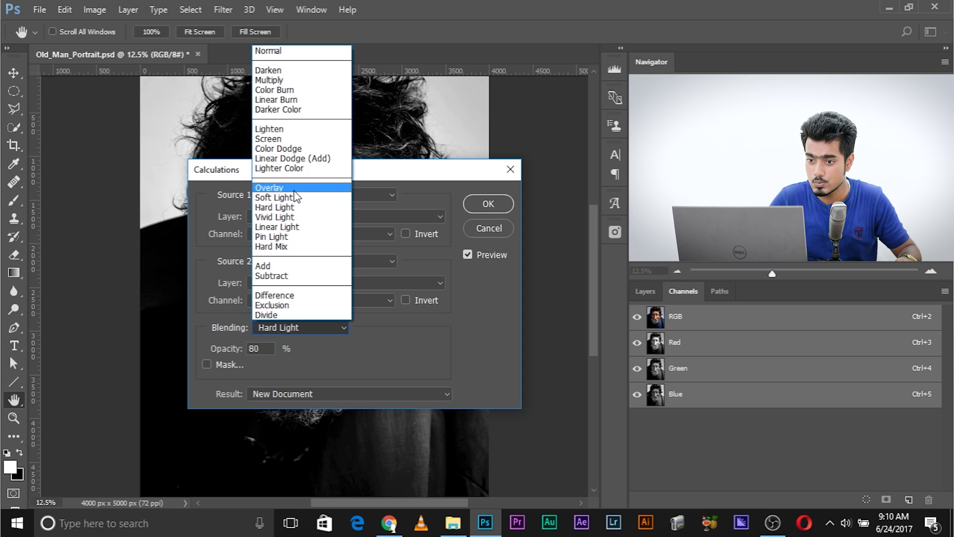
{"action": "left_click", "coordinate": [294, 191]}
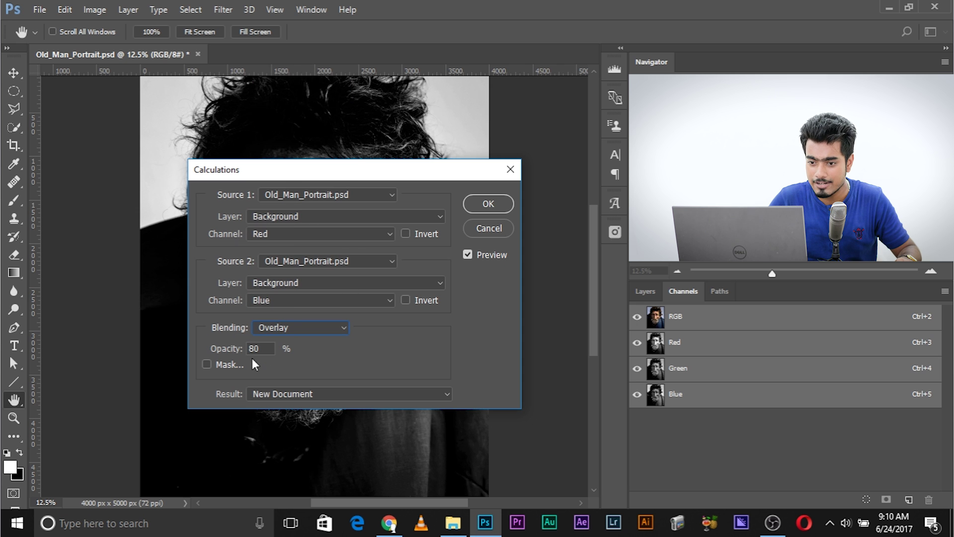
{"action": "left_click_drag", "start_coordinate": [226, 355], "coordinate": [348, 355]}
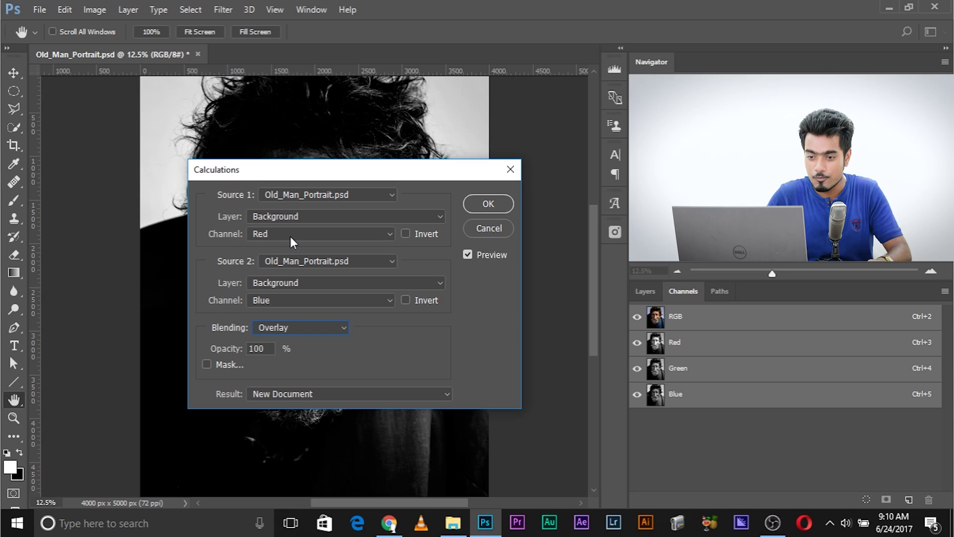
{"action": "double_click", "coordinate": [256, 348]}
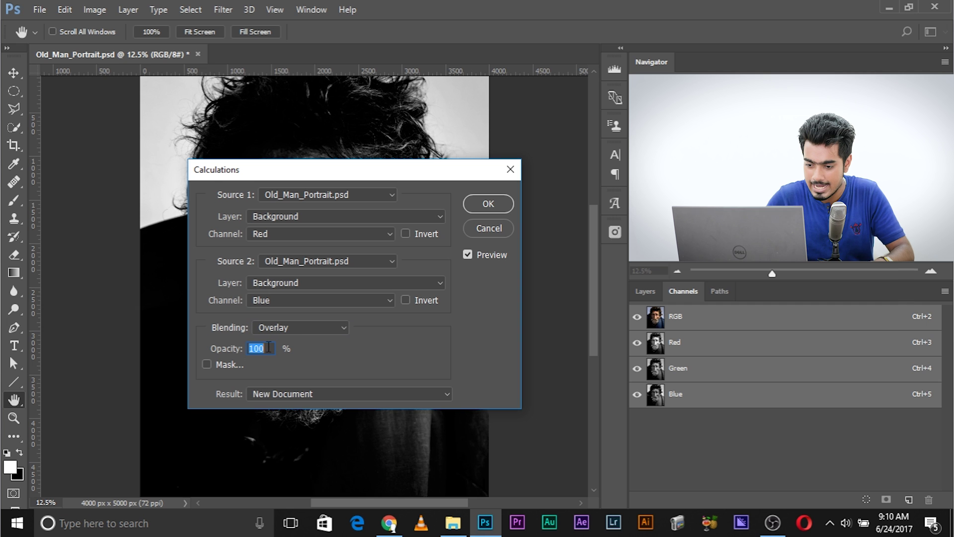
{"action": "type", "text": "80"}
{"action": "key", "text": "Return"}
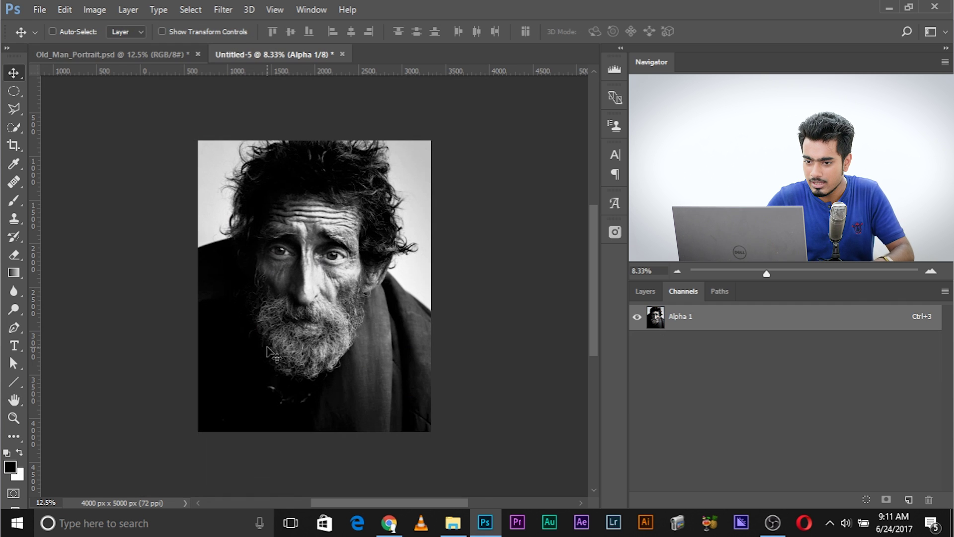
Step: Rerun Calculations on the original portrait with Red, Blue, Overlay and 80% opacity, outputting the result as a new channel
{"action": "left_click", "coordinate": [128, 56]}
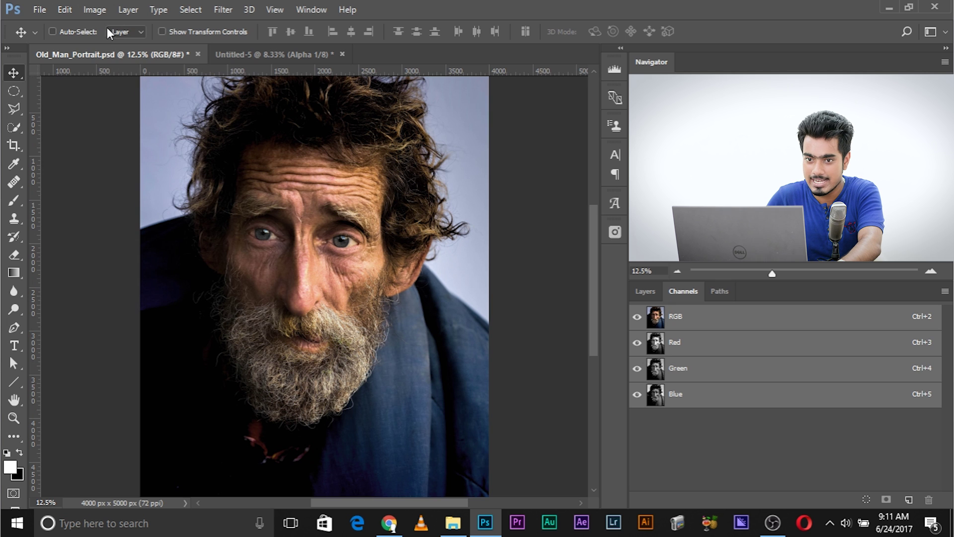
{"action": "left_click", "coordinate": [102, 8]}
{"action": "left_click", "coordinate": [139, 223]}
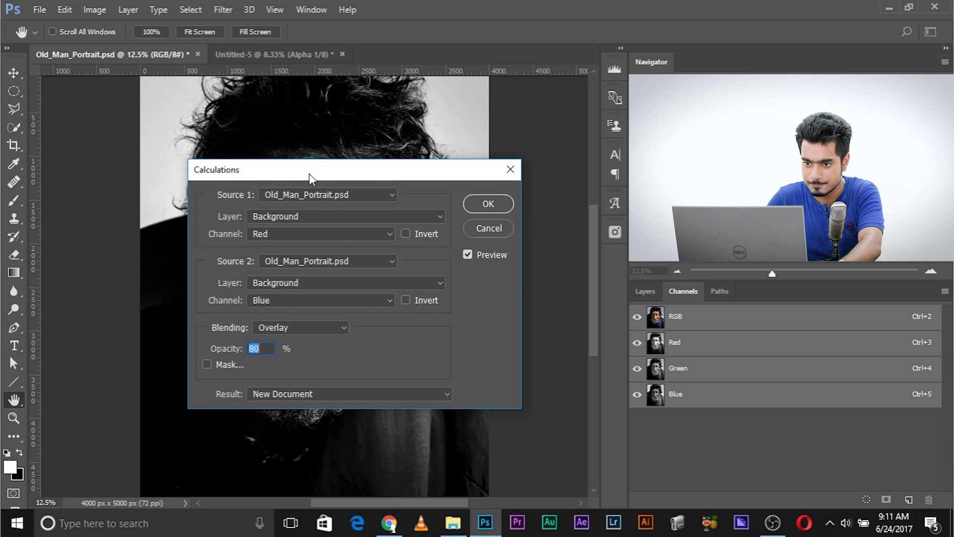
{"action": "left_click_drag", "start_coordinate": [310, 173], "coordinate": [404, 156]}
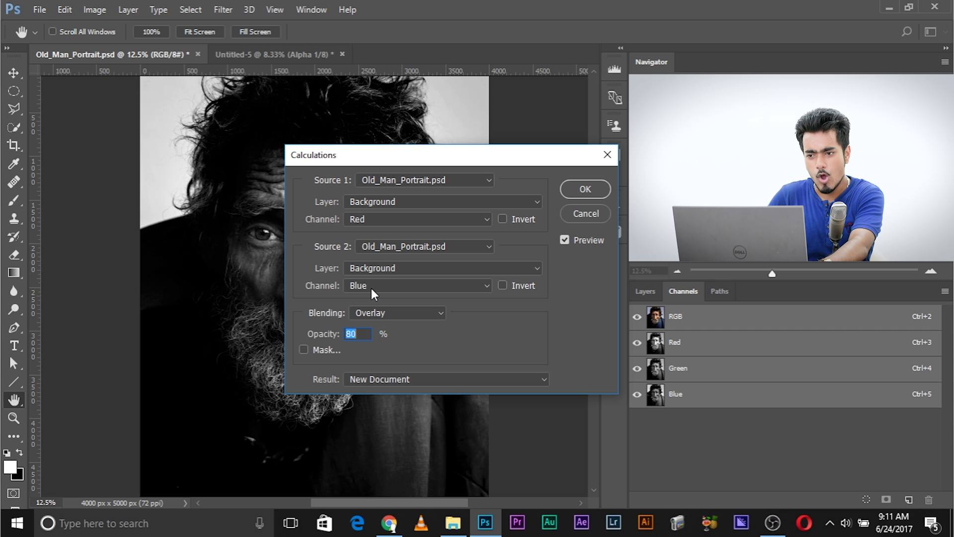
{"action": "left_click_drag", "start_coordinate": [459, 166], "coordinate": [420, 161]}
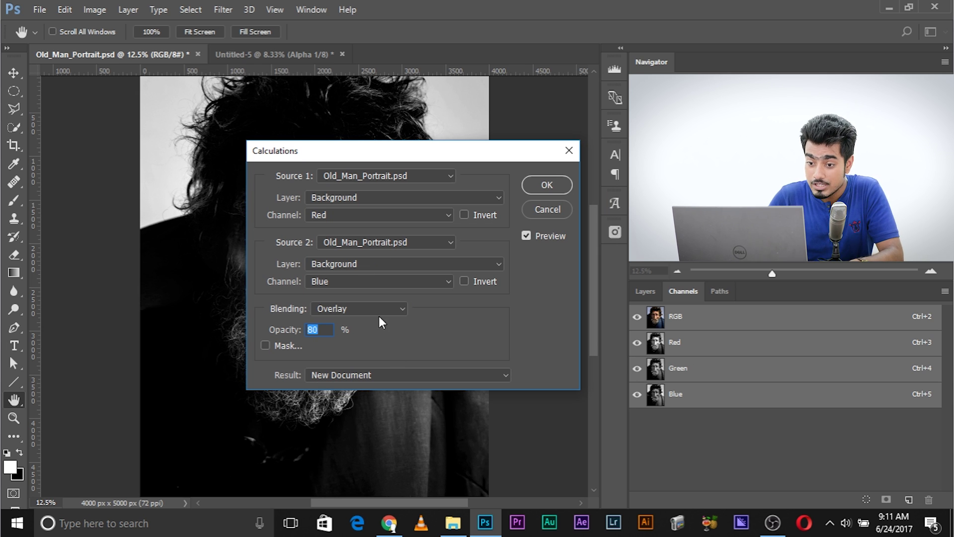
{"action": "left_click", "coordinate": [368, 375]}
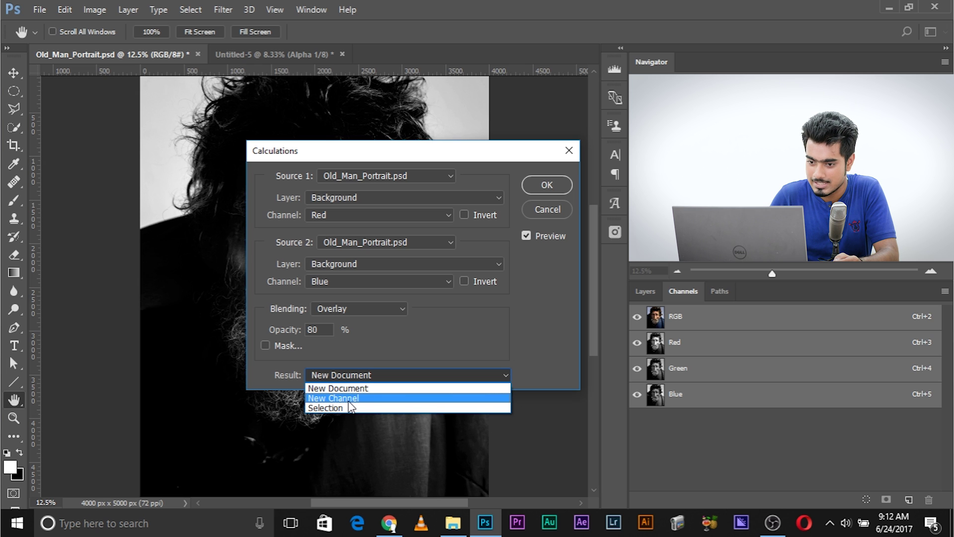
{"action": "left_click", "coordinate": [349, 401]}
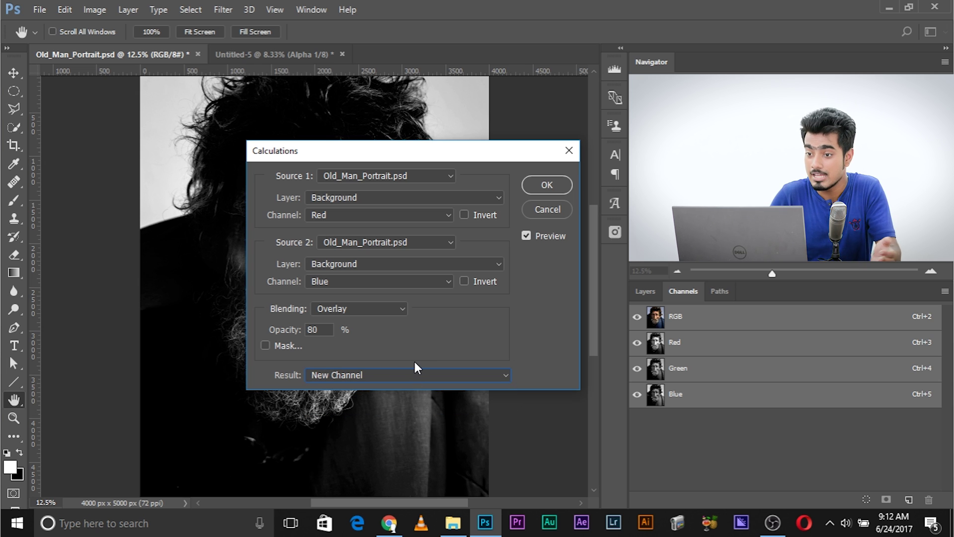
{"action": "left_click", "coordinate": [547, 185]}
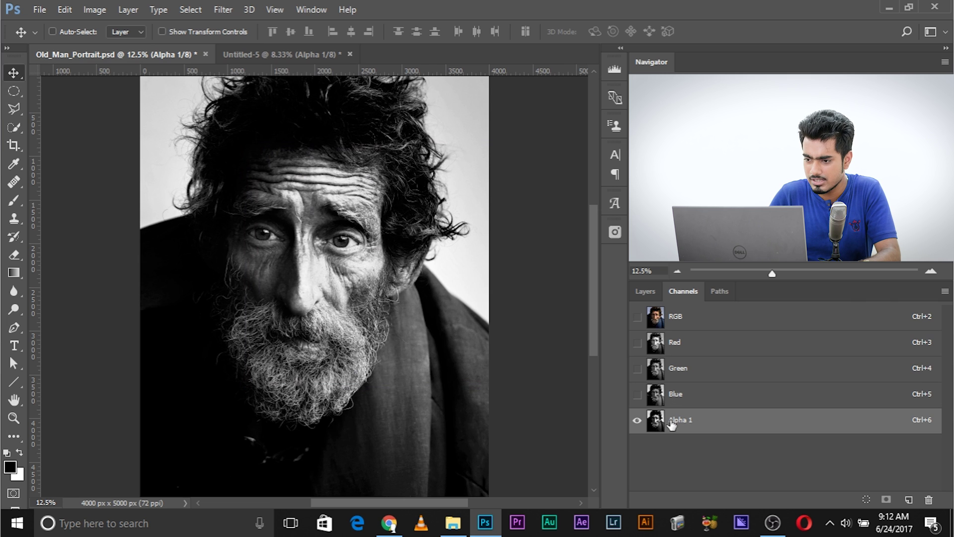
Step: Copy the whole Alpha 1 channel onto a new layer above the colour Background and compare it with the original
{"action": "key", "text": "ctrl"}
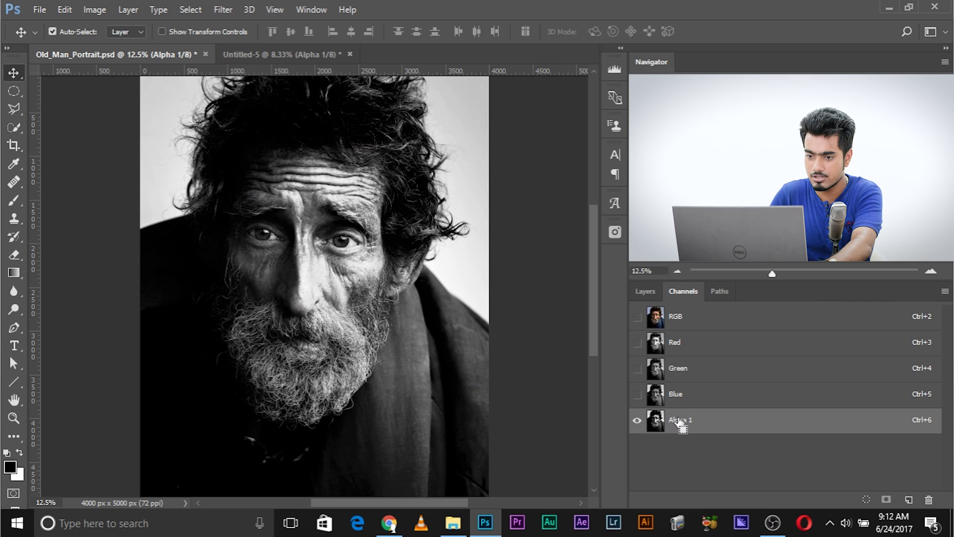
{"action": "left_click", "coordinate": [679, 422], "text": "ctrl"}
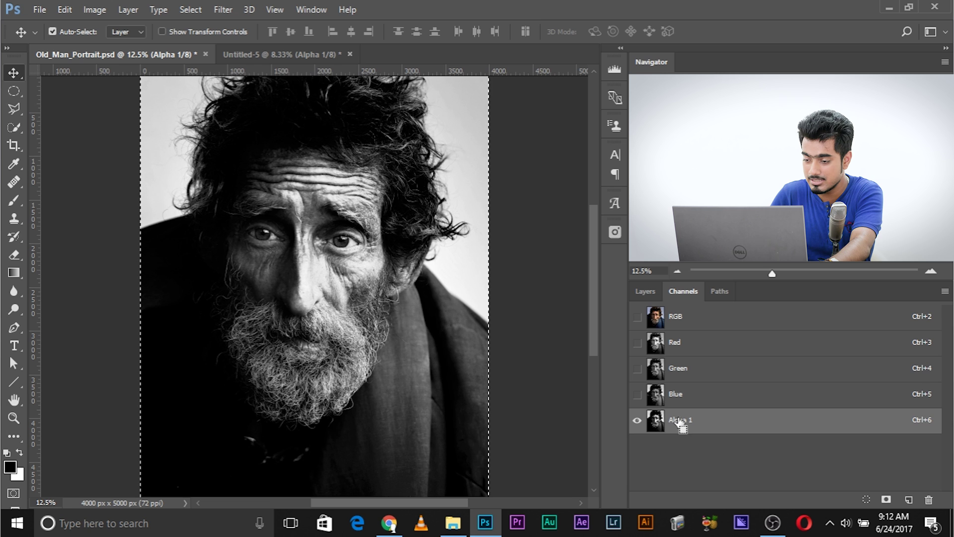
{"action": "left_click", "coordinate": [692, 323]}
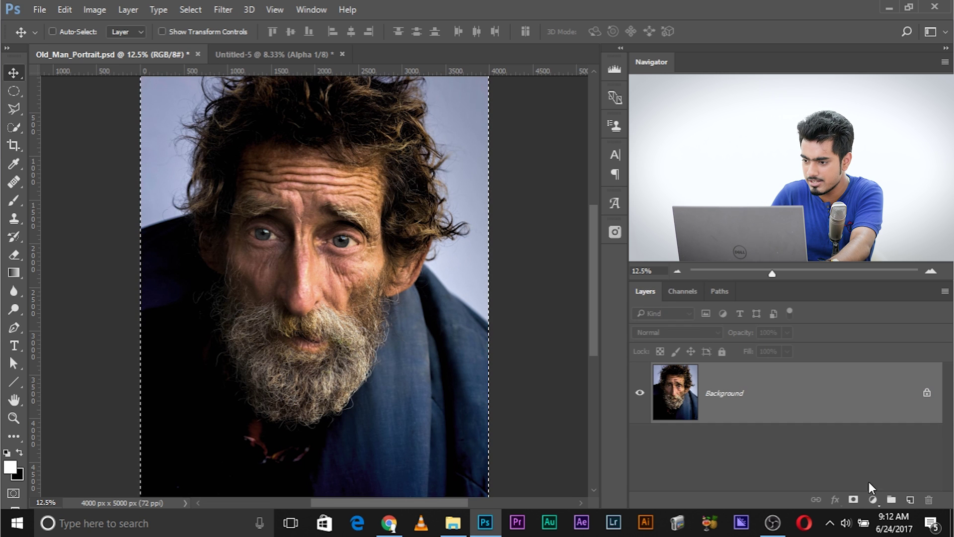
{"action": "left_click", "coordinate": [910, 499]}
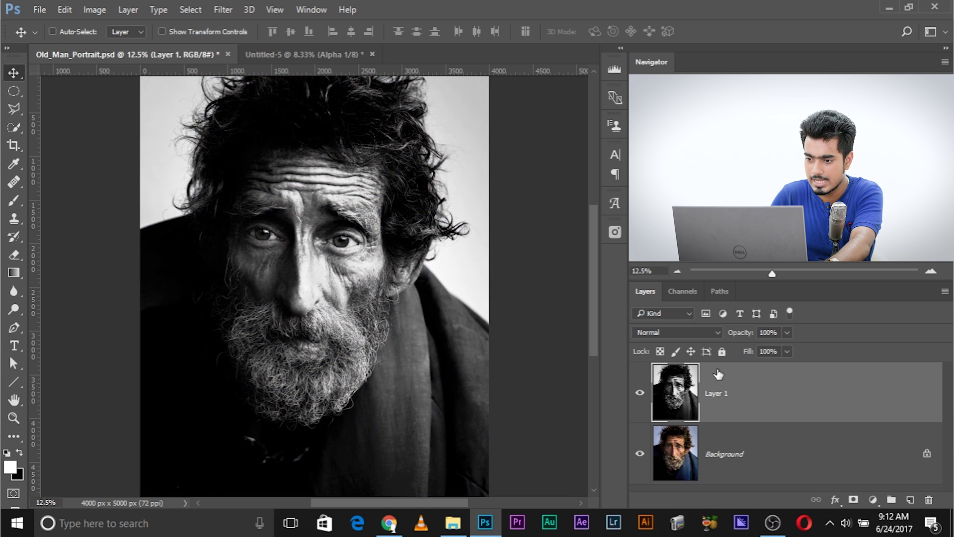
{"action": "left_click", "coordinate": [640, 394]}
{"action": "left_click", "coordinate": [641, 393]}
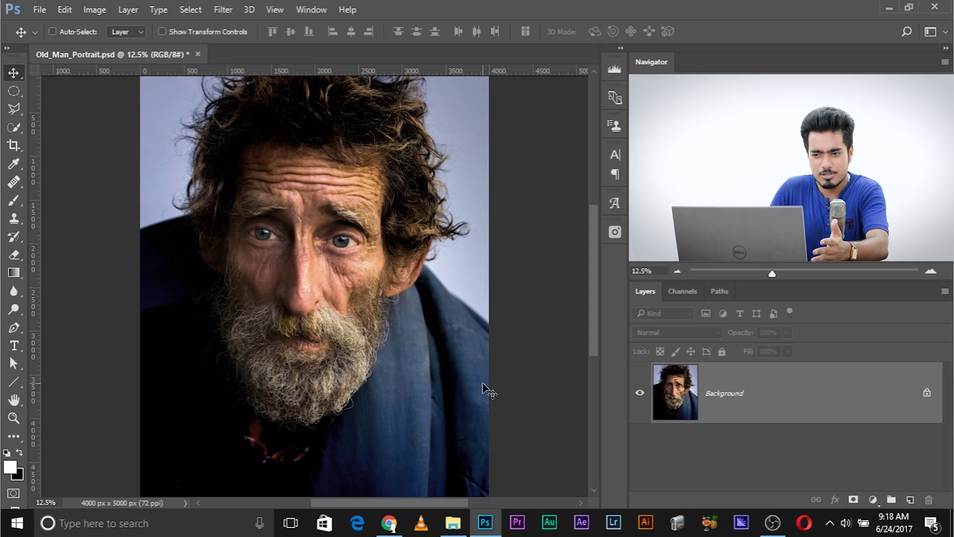
Step: Run Calculations with Green as Source 1, Blue as Source 2, Hard Light and 80% opacity, outputting to a new channel
{"action": "left_click", "coordinate": [94, 9]}
{"action": "left_click", "coordinate": [168, 222]}
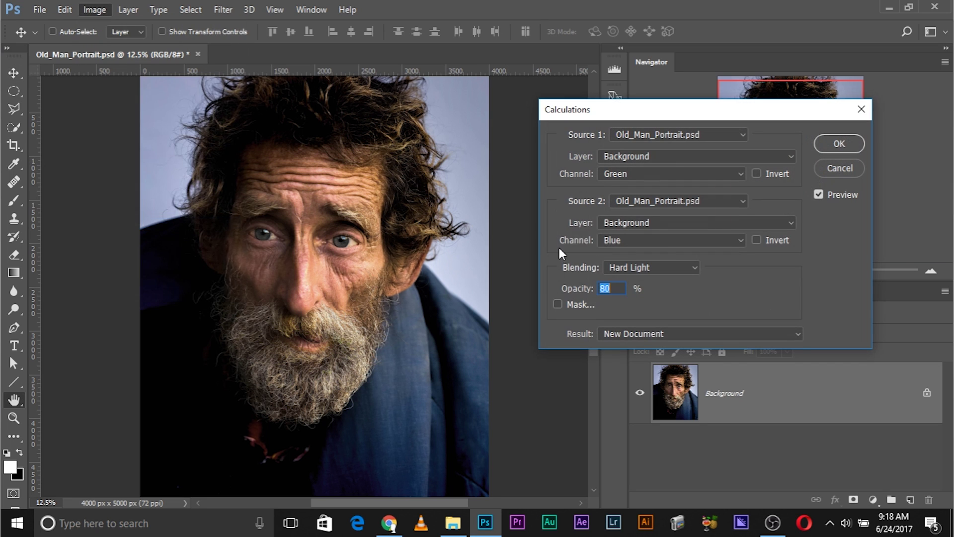
{"action": "left_click", "coordinate": [632, 174]}
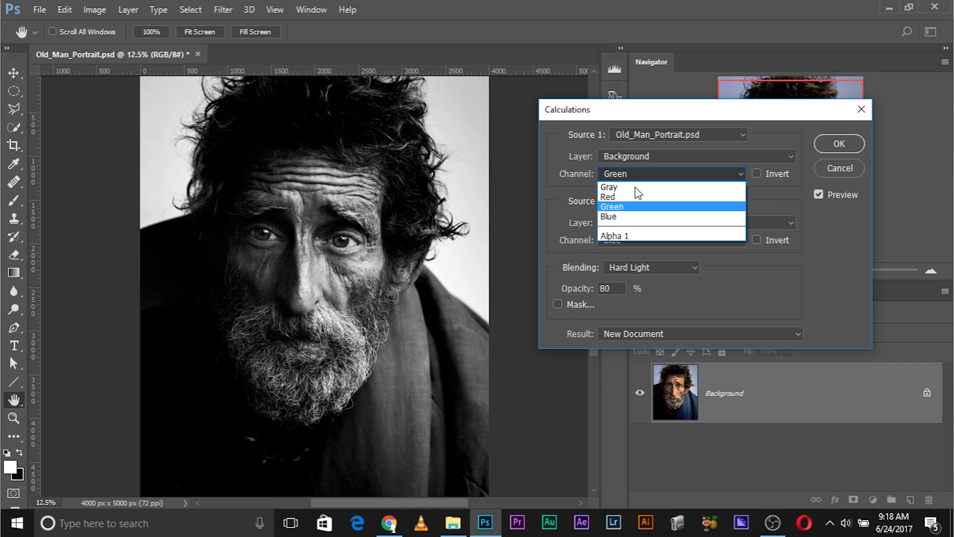
{"action": "left_click", "coordinate": [631, 243]}
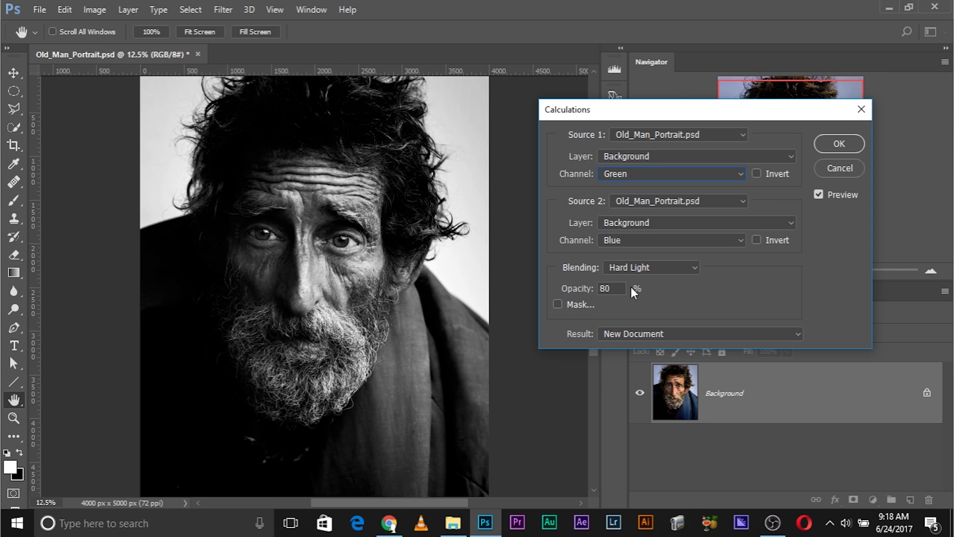
{"action": "left_click_drag", "start_coordinate": [677, 116], "coordinate": [603, 120]}
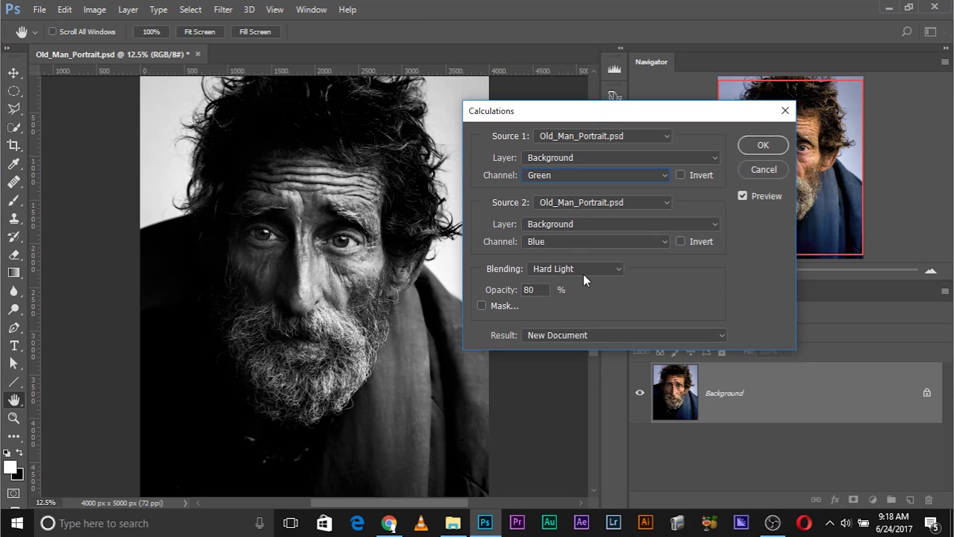
{"action": "left_click", "coordinate": [582, 336]}
{"action": "left_click", "coordinate": [582, 358]}
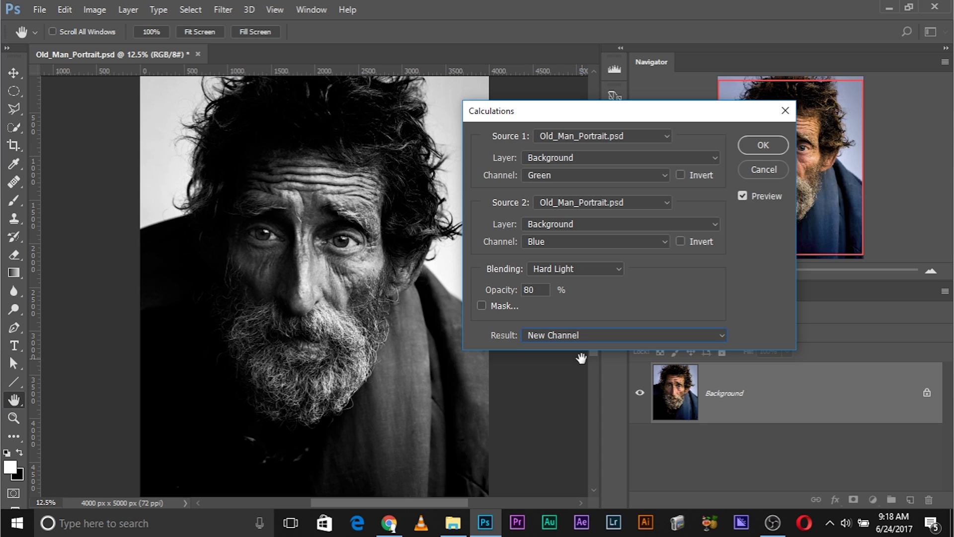
{"action": "left_click", "coordinate": [763, 145]}
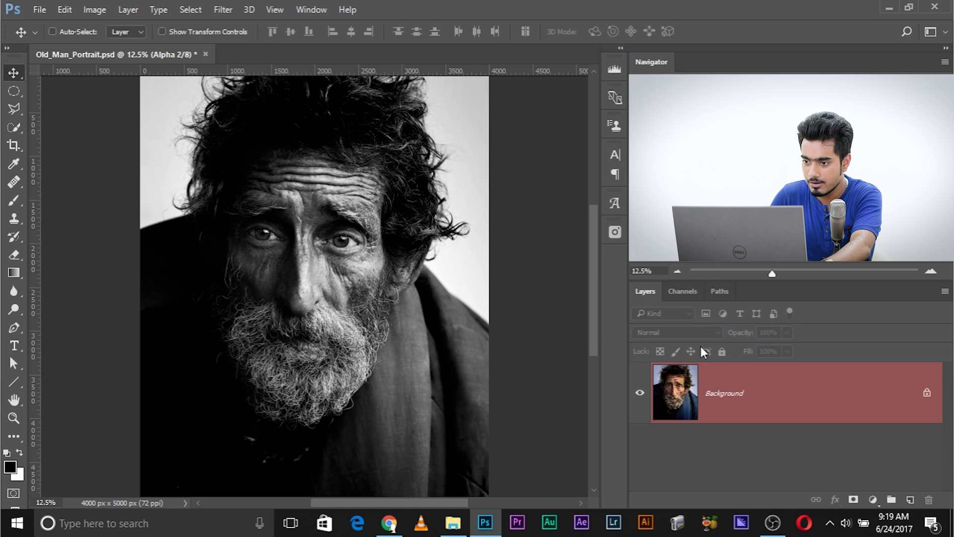
Step: Copy the whole Alpha 2 channel onto a new layer above the colour Background
{"action": "left_click", "coordinate": [683, 292]}
{"action": "left_click", "coordinate": [679, 451], "text": "ctrl"}
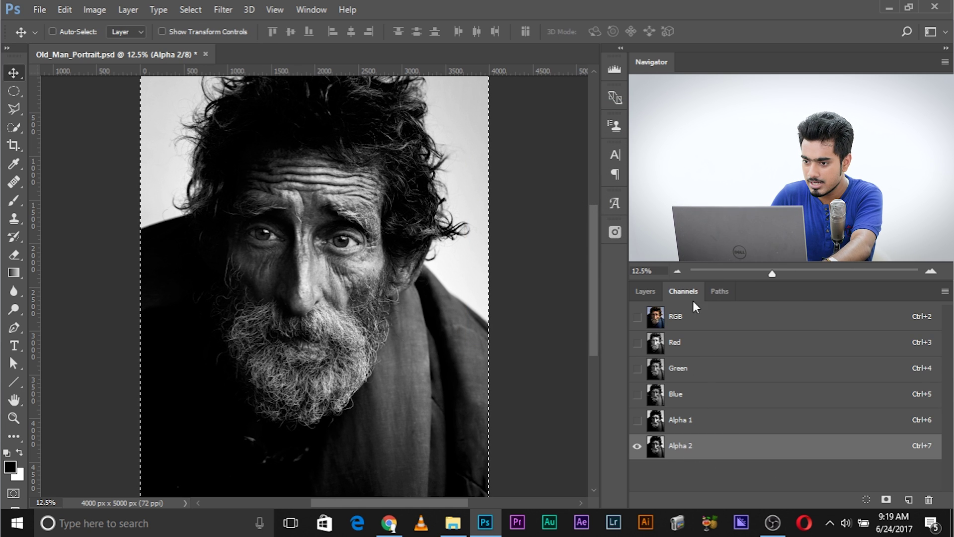
{"action": "left_click", "coordinate": [677, 316]}
{"action": "left_click", "coordinate": [655, 290]}
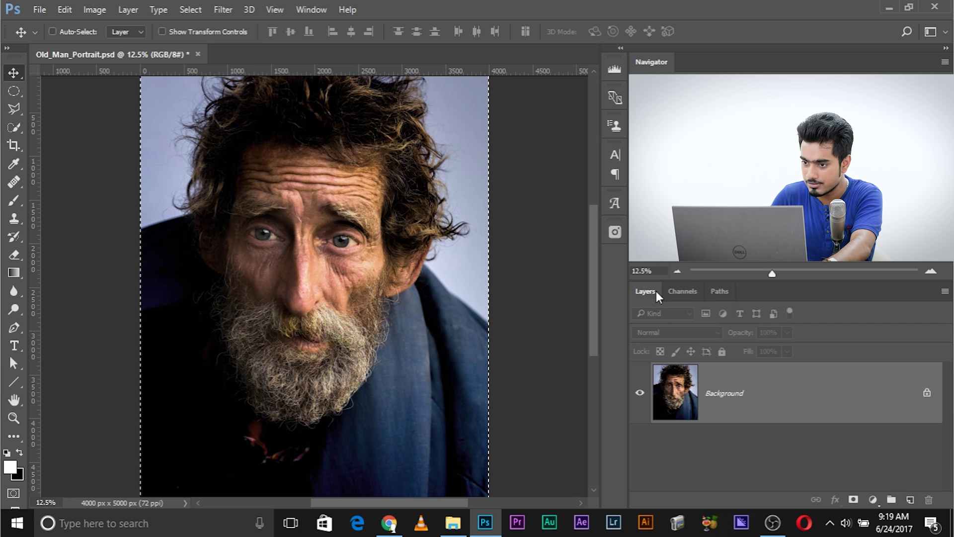
{"action": "left_click", "coordinate": [910, 499]}
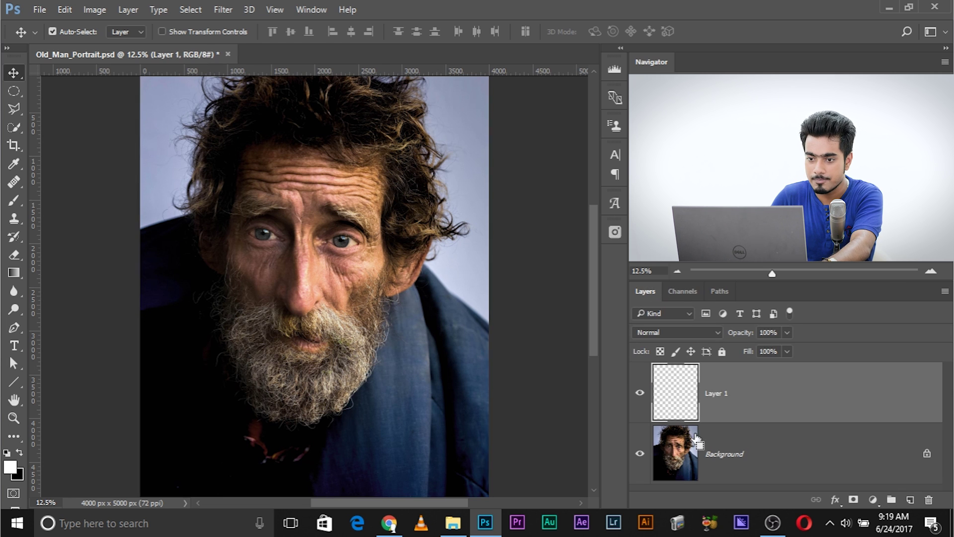
{"action": "key", "text": "alt+BackSpace"}
{"action": "key", "text": "ctrl+d"}
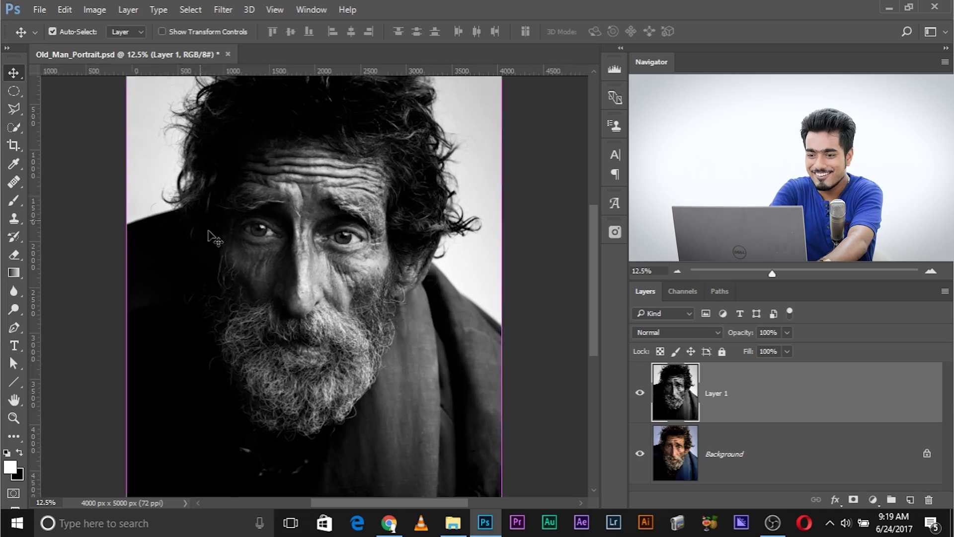
Step: Inspect the black-and-white face up close and add a new empty layer above Layer 1
{"action": "scroll", "coordinate": [209, 234], "scroll_direction": "up", "scroll_amount": 5}
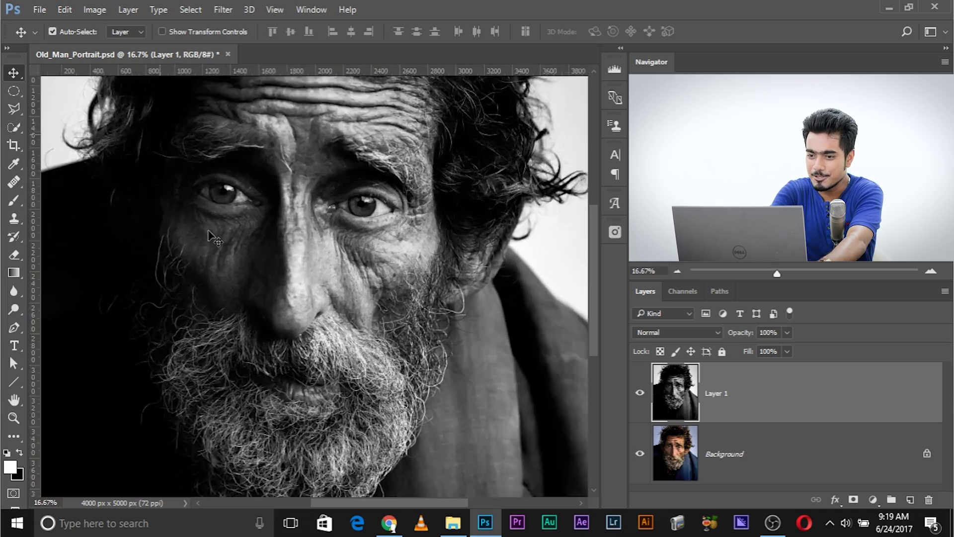
{"action": "scroll", "coordinate": [214, 239], "scroll_direction": "down", "scroll_amount": 3}
{"action": "scroll", "coordinate": [214, 239], "scroll_direction": "up", "scroll_amount": 4}
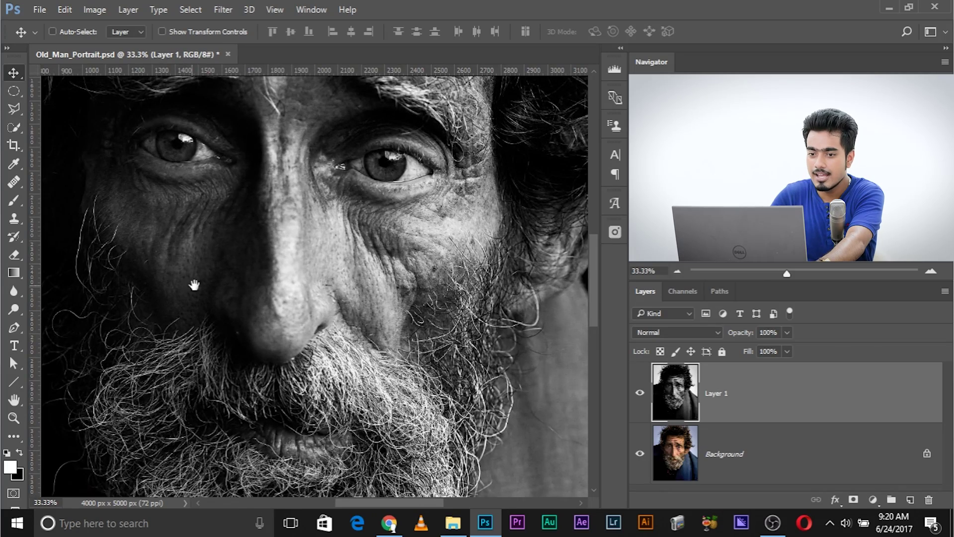
{"action": "left_click_drag", "start_coordinate": [209, 245], "coordinate": [219, 263]}
{"action": "key", "text": "ctrl+shift+alt+n"}
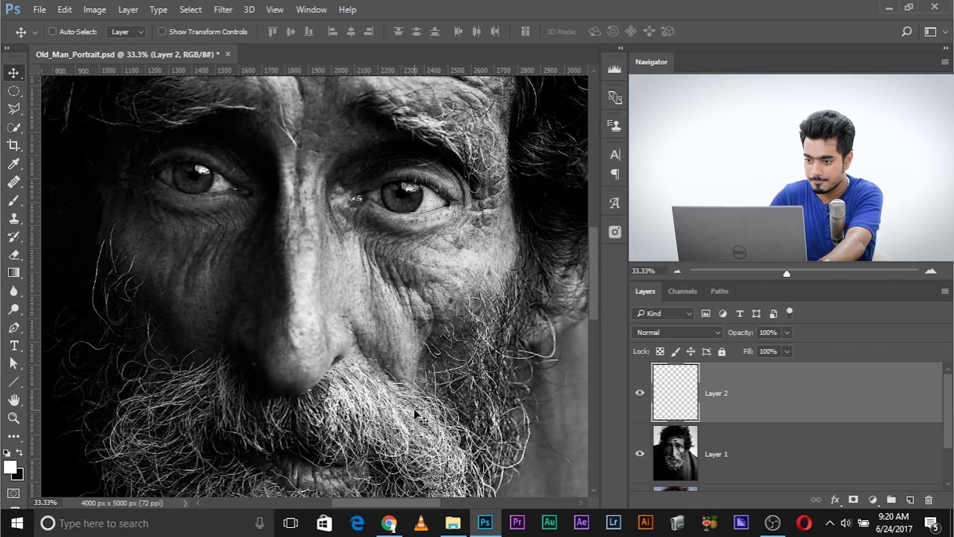
{"action": "key", "text": "ctrl+plus"}
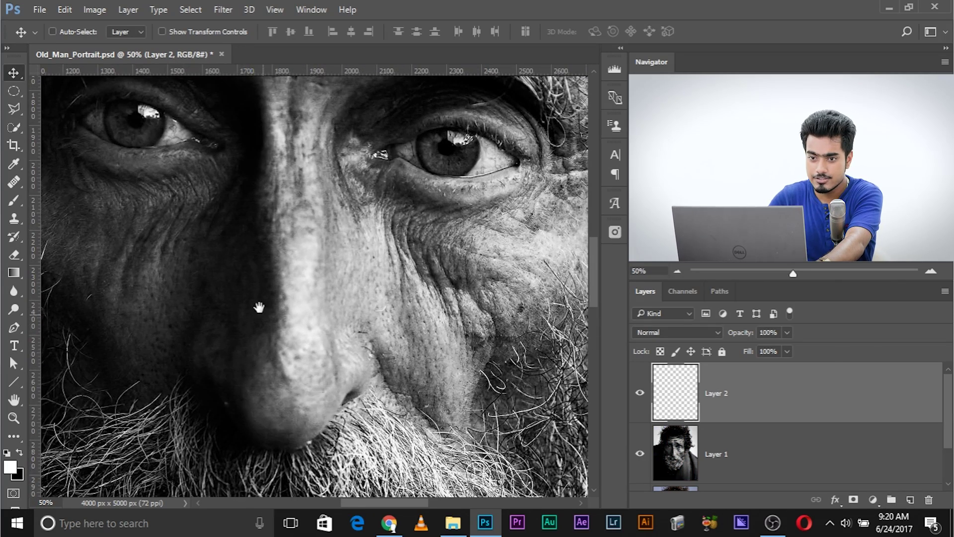
{"action": "left_click_drag", "start_coordinate": [219, 267], "coordinate": [245, 432]}
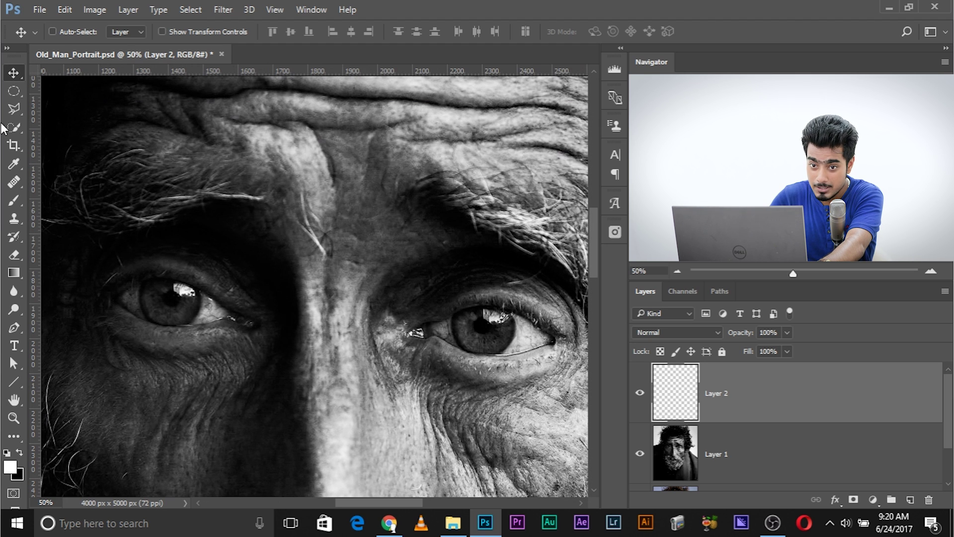
Step: Draw a circular elliptical selection fitted over the iris of the eye on the shadowed side of the face
{"action": "left_click_drag", "start_coordinate": [11, 90], "coordinate": [50, 107]}
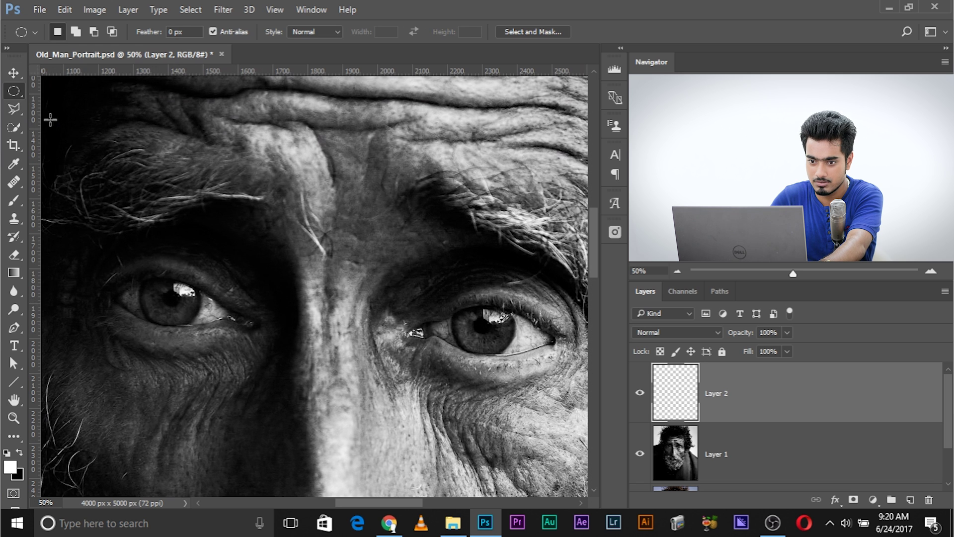
{"action": "left_click_drag", "start_coordinate": [207, 332], "coordinate": [212, 332]}
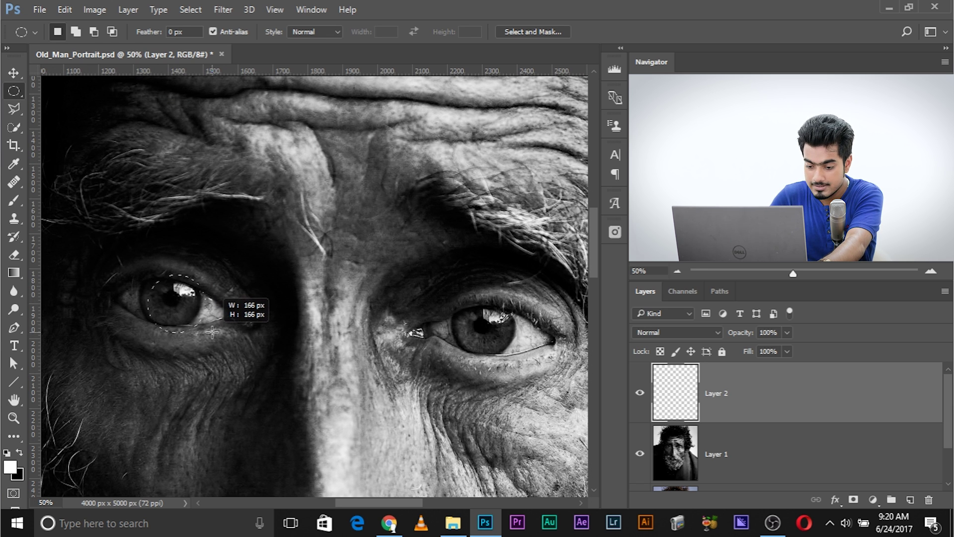
{"action": "key", "text": "space"}
{"action": "left_click_drag", "start_coordinate": [212, 332], "coordinate": [203, 322]}
{"action": "key", "text": "space"}
{"action": "key", "text": "space"}
{"action": "key", "text": "space"}
{"action": "key", "text": "Escape"}
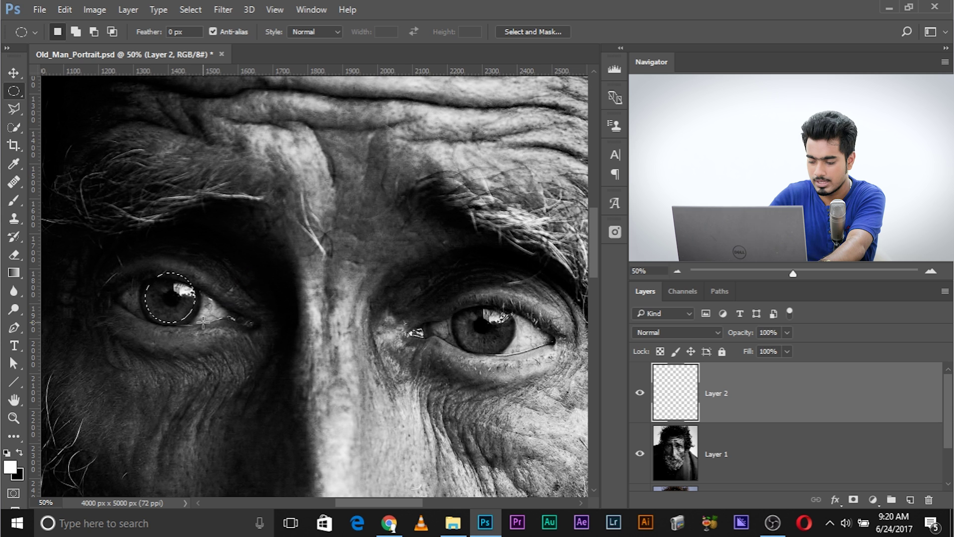
Step: Subtract the half of the iris selection containing the bright catchlight, using a Polygonal Lasso cut diagonally through the pupil
{"action": "key", "text": "ctrl+plus"}
{"action": "key", "text": "ctrl+plus"}
{"action": "key", "text": "space"}
{"action": "left_click_drag", "start_coordinate": [203, 320], "coordinate": [372, 345]}
{"action": "left_click_drag", "start_coordinate": [13, 106], "coordinate": [45, 120]}
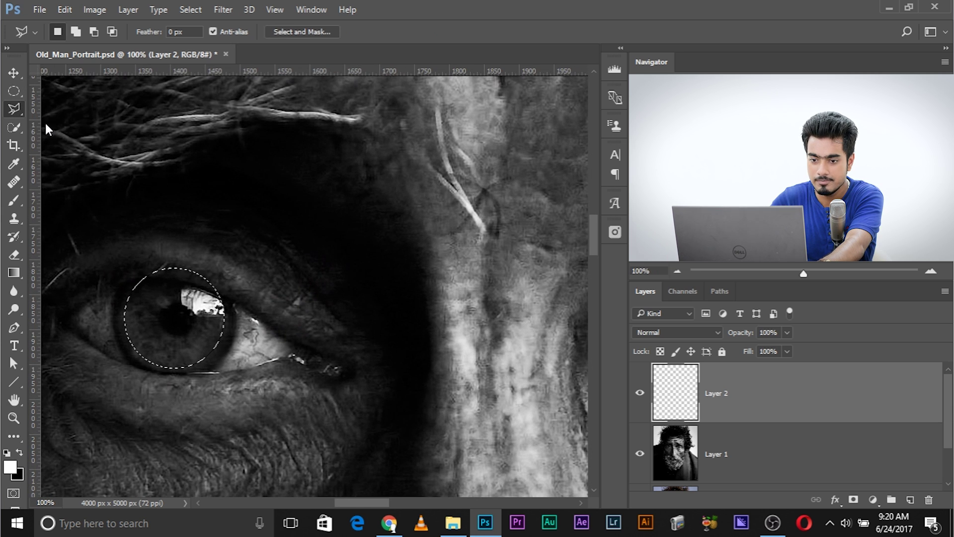
{"action": "key", "text": "space"}
{"action": "left_click_drag", "start_coordinate": [259, 287], "coordinate": [283, 268]}
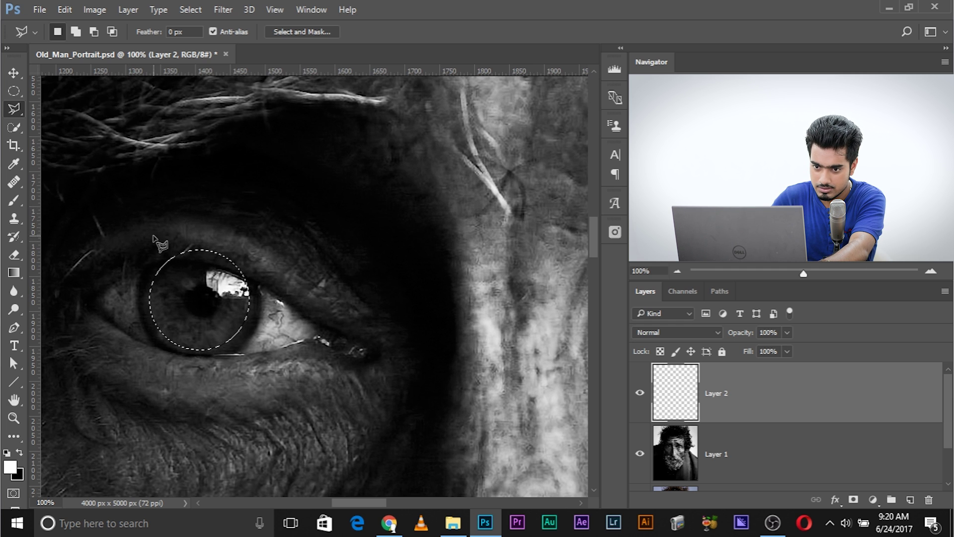
{"action": "key", "text": "alt"}
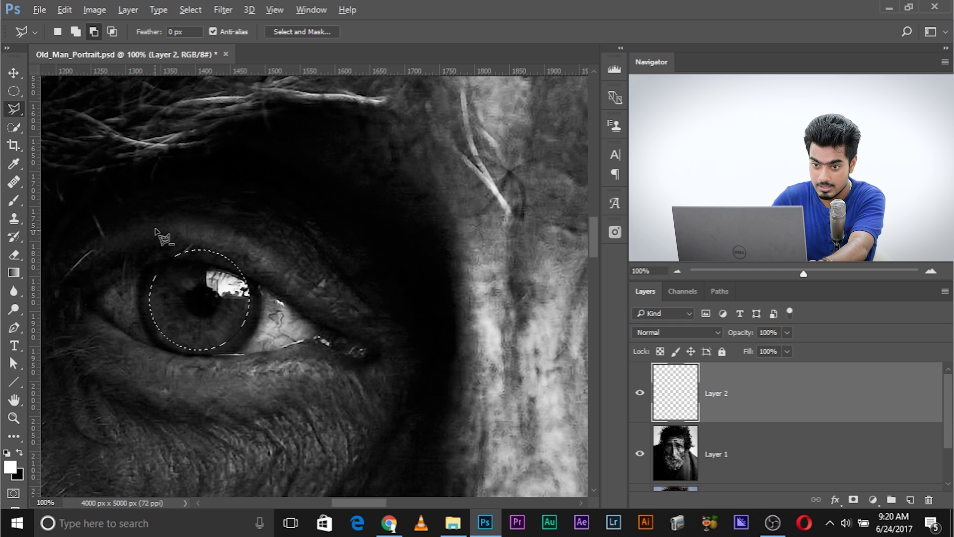
{"action": "left_click", "coordinate": [144, 204]}
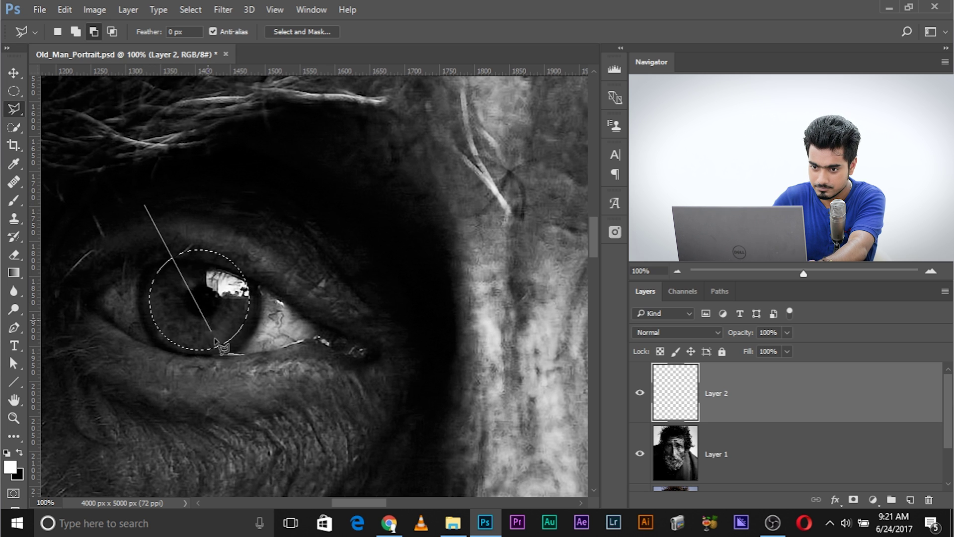
{"action": "left_click", "coordinate": [256, 390]}
{"action": "left_click", "coordinate": [395, 215]}
{"action": "left_click", "coordinate": [214, 106]}
{"action": "left_click", "coordinate": [144, 204]}
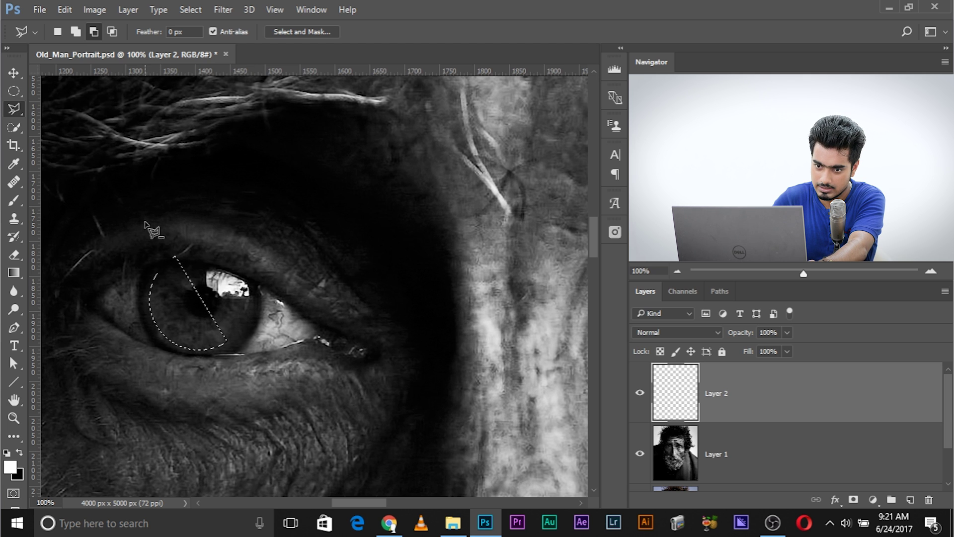
Step: Trim a further thin slice off the diagonal edge of the iris selection with the Polygonal Lasso
{"action": "left_click", "coordinate": [155, 245]}
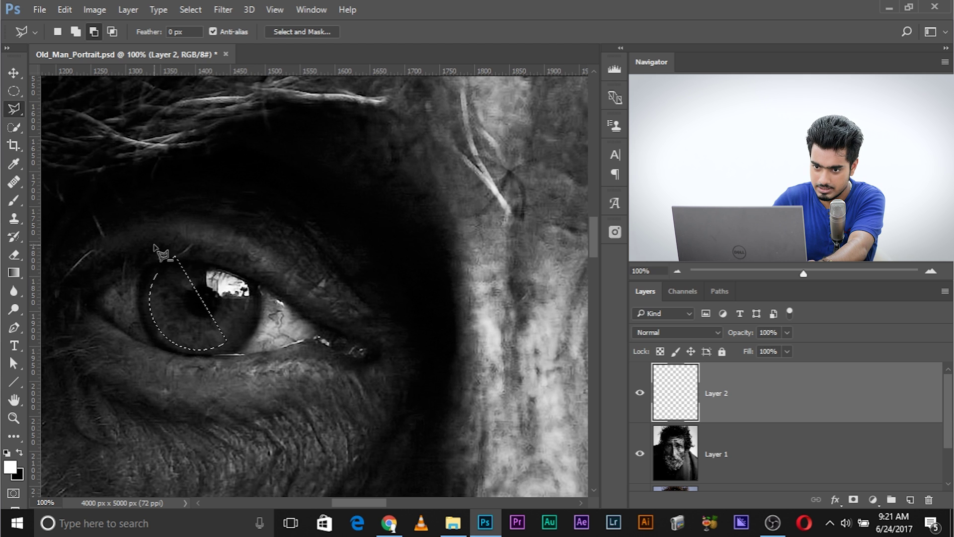
{"action": "left_click", "coordinate": [239, 357]}
{"action": "left_click", "coordinate": [332, 226]}
{"action": "left_click", "coordinate": [231, 154]}
{"action": "double_click", "coordinate": [152, 183]}
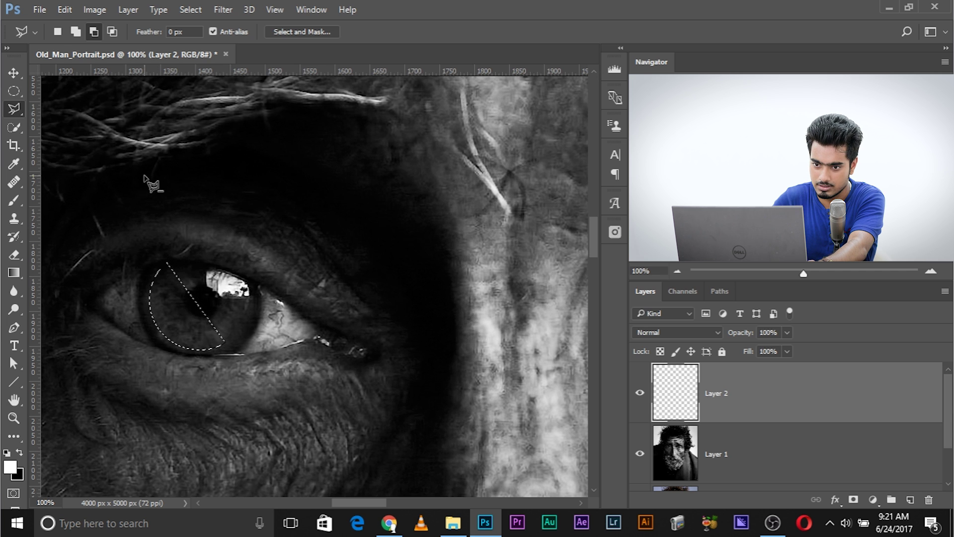
Step: Subtract a circular area around the pupil from the selection, leaving a crescent over the iris
{"action": "left_click_drag", "start_coordinate": [14, 91], "coordinate": [55, 106]}
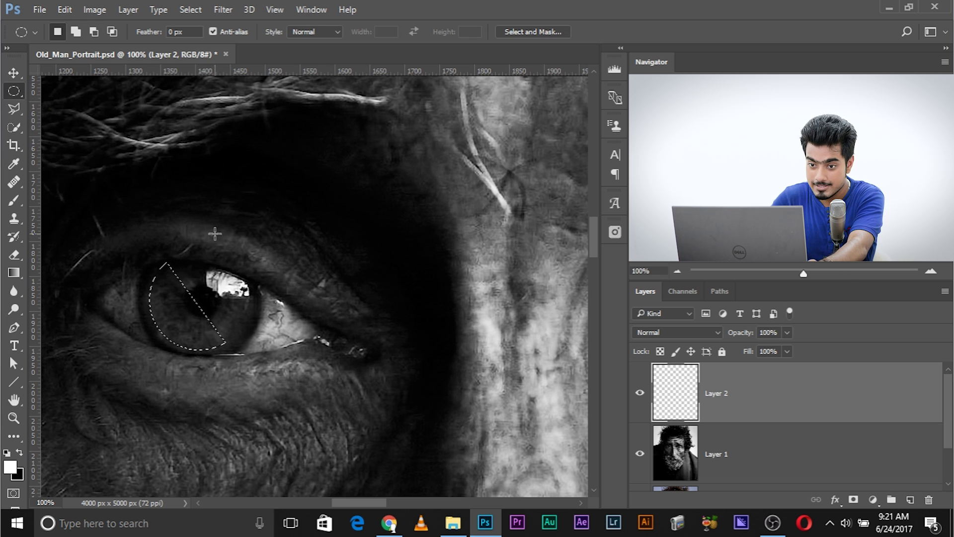
{"action": "key", "text": "alt"}
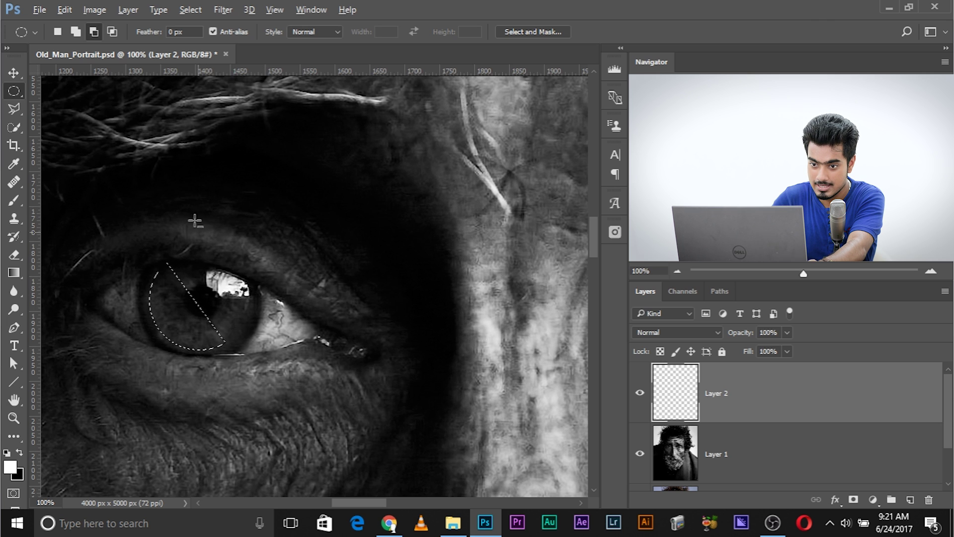
{"action": "left_click_drag", "start_coordinate": [183, 268], "coordinate": [224, 325]}
{"action": "key", "text": "alt+space"}
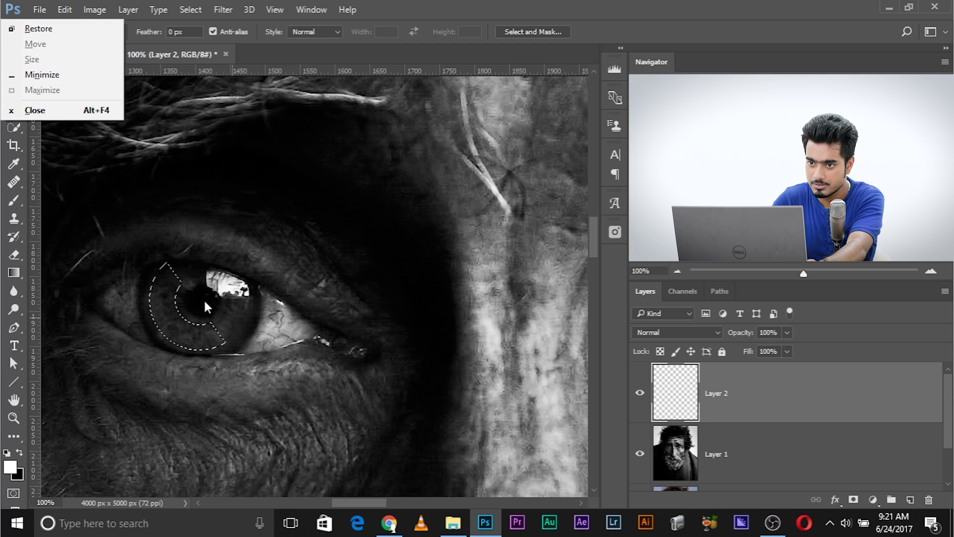
{"action": "key", "text": "Escape"}
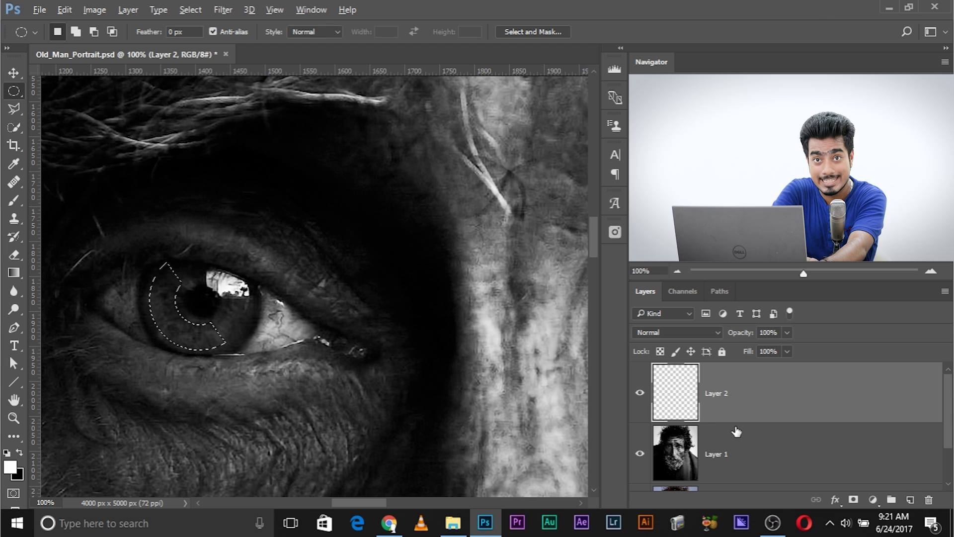
Step: Reset and swap the colours to make white the foreground, fill the iris crescent with it on Layer 2, and deselect
{"action": "key", "text": "alt"}
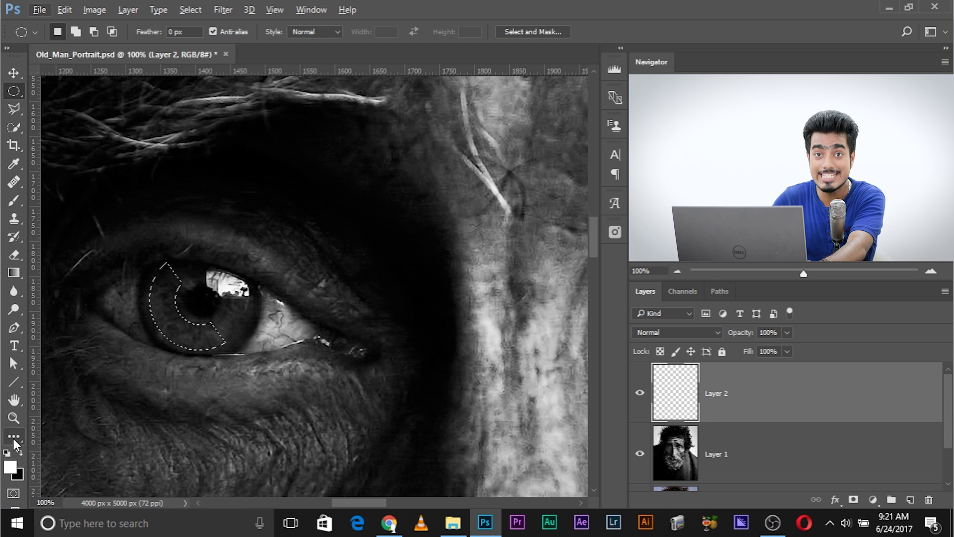
{"action": "key", "text": "d"}
{"action": "left_click", "coordinate": [834, 6]}
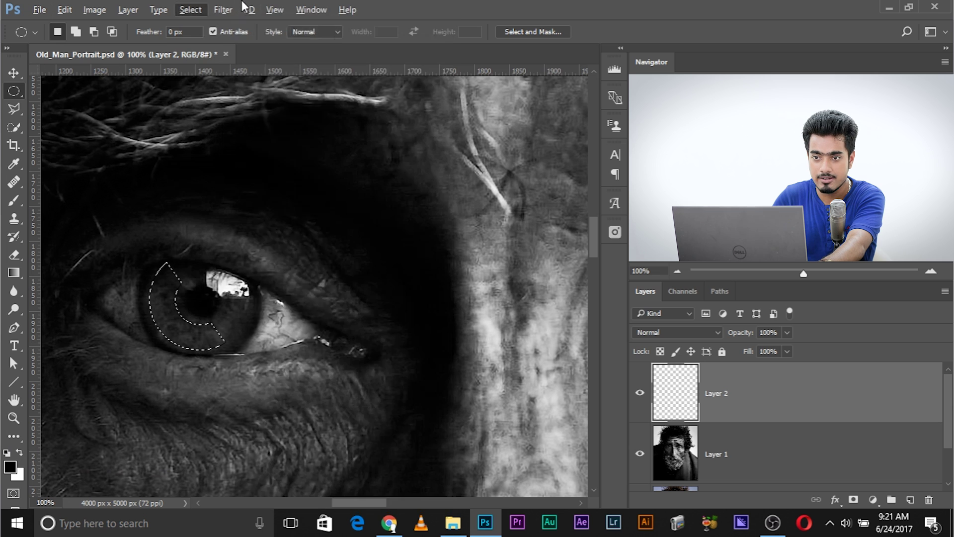
{"action": "key", "text": "x"}
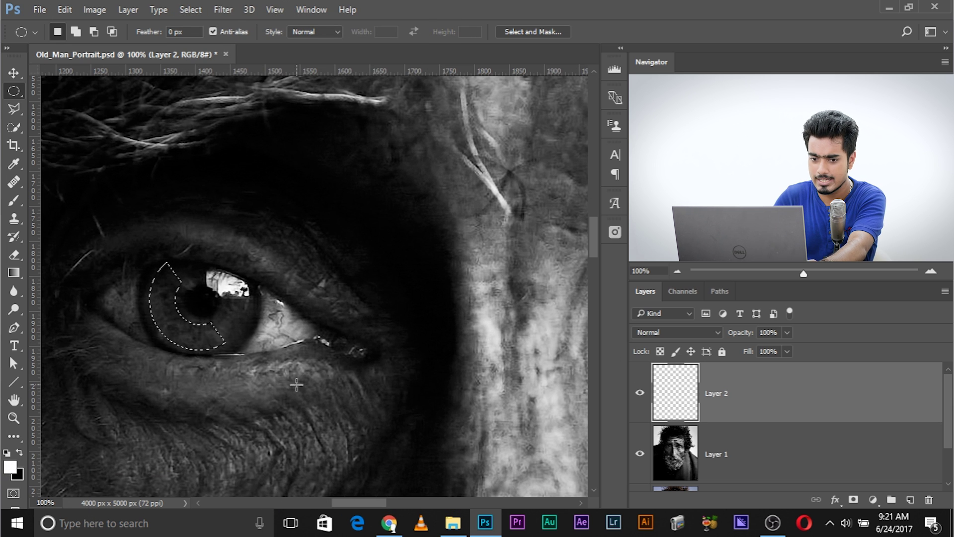
{"action": "key", "text": "alt"}
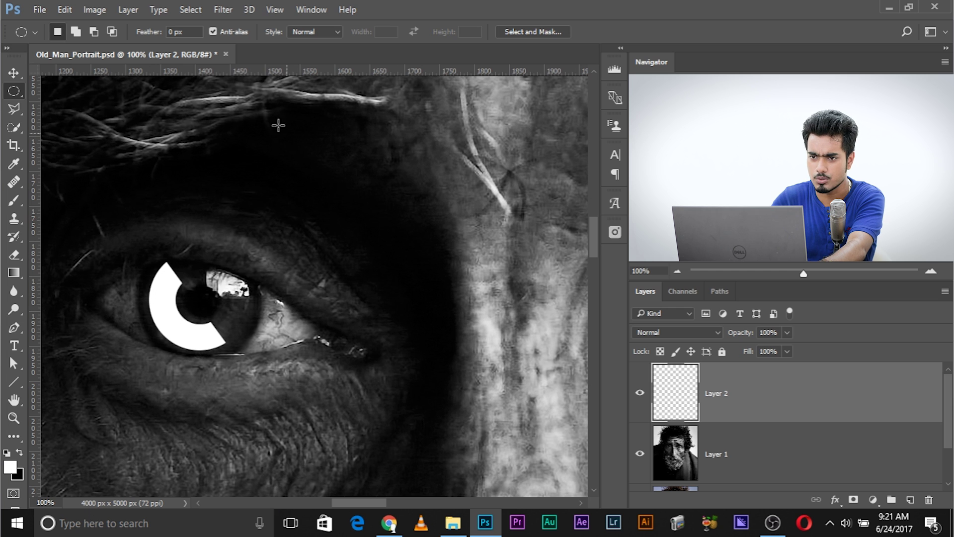
Step: Apply a Gaussian Blur with a 13.9-pixel radius to the white iris crescent on Layer 2
{"action": "left_click", "coordinate": [224, 10]}
{"action": "mouse_move", "coordinate": [321, 162]}
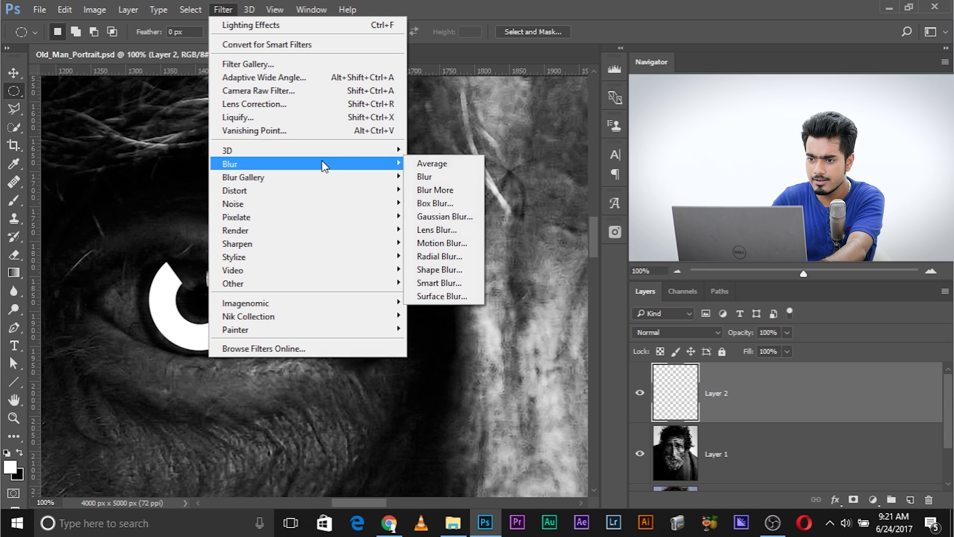
{"action": "left_click", "coordinate": [466, 222]}
{"action": "left_click_drag", "start_coordinate": [606, 147], "coordinate": [566, 151]}
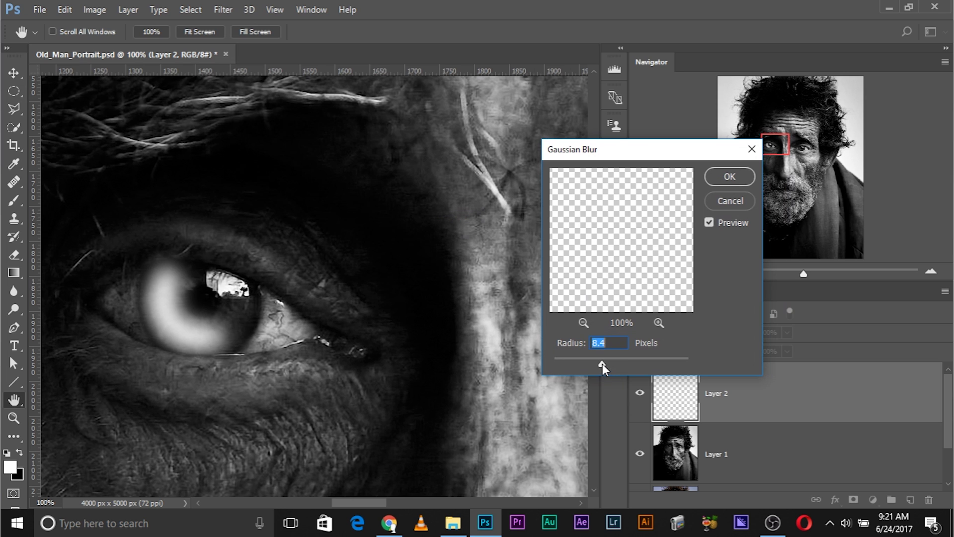
{"action": "left_click_drag", "start_coordinate": [614, 362], "coordinate": [609, 364]}
{"action": "left_click", "coordinate": [725, 177]}
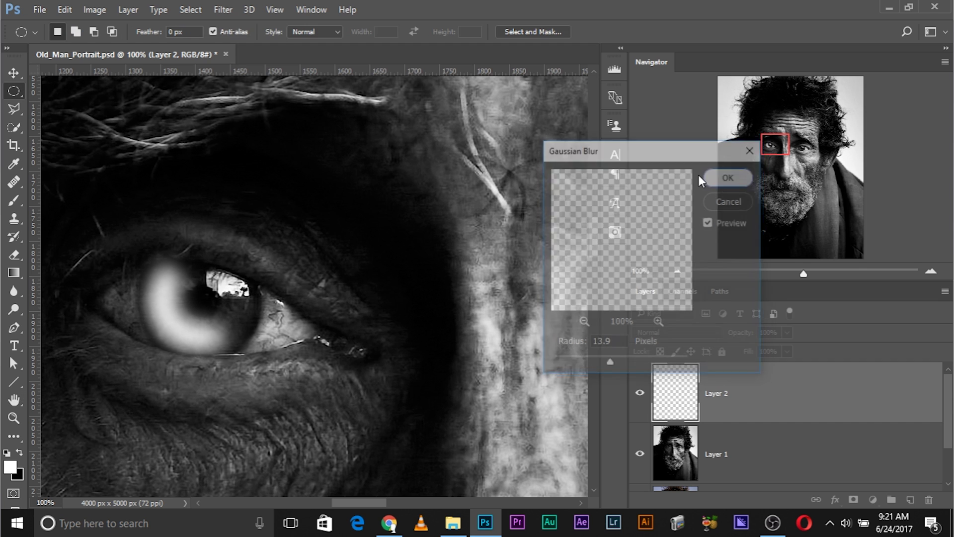
Step: Set the blending mode of Layer 2 to Overlay and activate the Eraser tool
{"action": "left_click", "coordinate": [686, 333]}
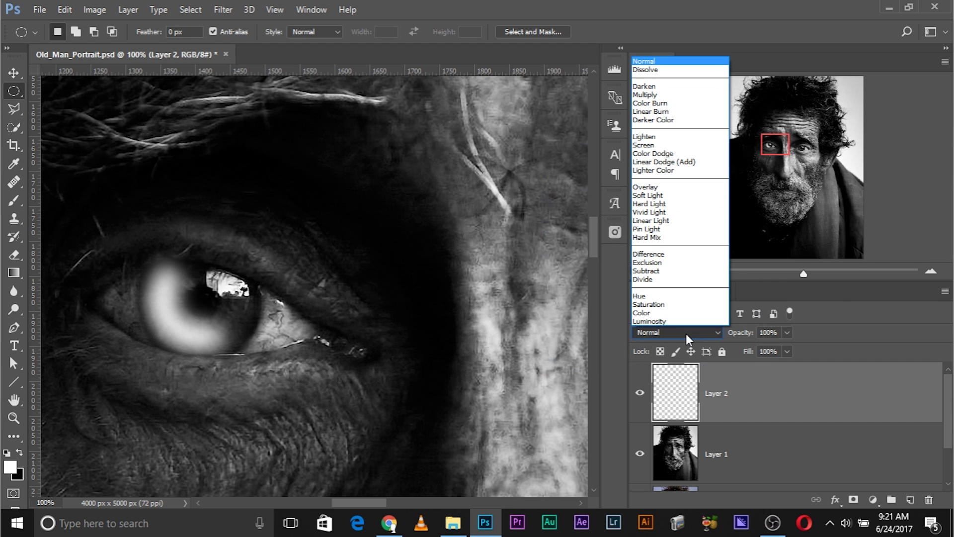
{"action": "left_click", "coordinate": [639, 187]}
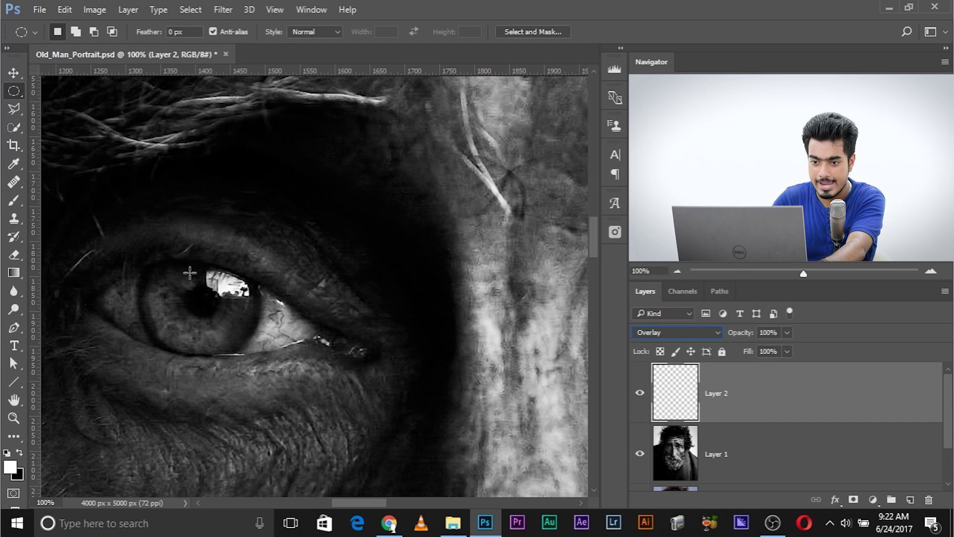
{"action": "left_click", "coordinate": [14, 254]}
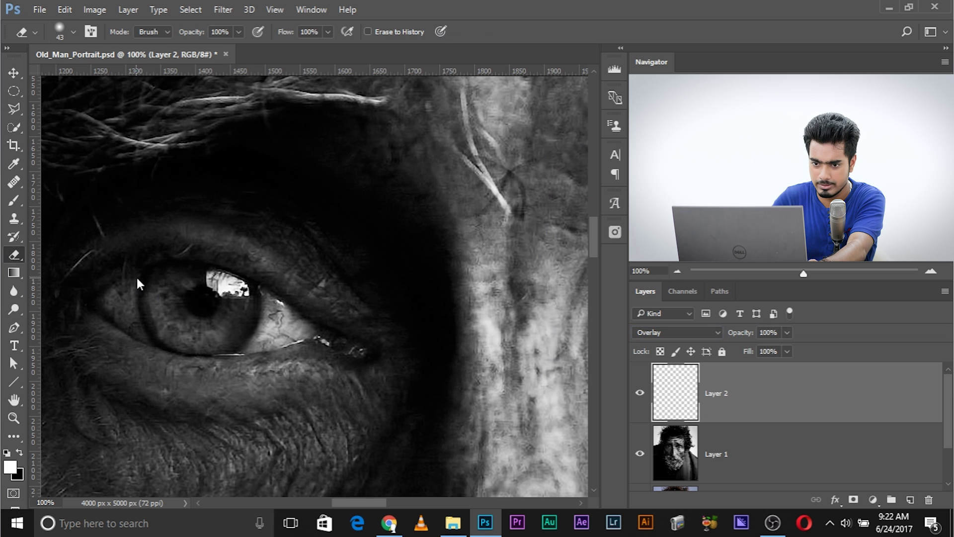
{"action": "right_click", "coordinate": [136, 277], "text": "alt"}
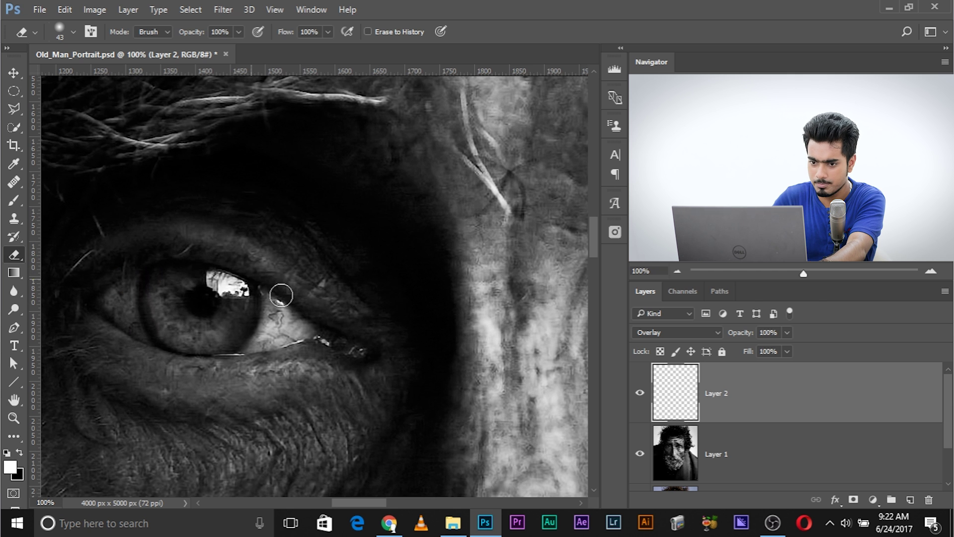
{"action": "key", "text": "ctrl+minus"}
{"action": "key", "text": "ctrl+minus"}
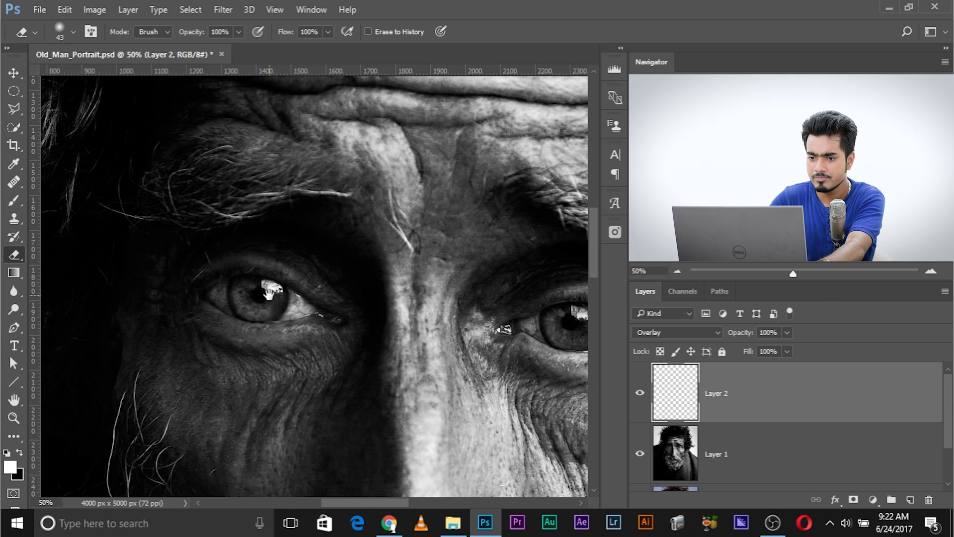
Step: Duplicate the iris highlight layer, Layer 2, and group it together with its copy
{"action": "left_click_drag", "start_coordinate": [379, 313], "coordinate": [300, 333]}
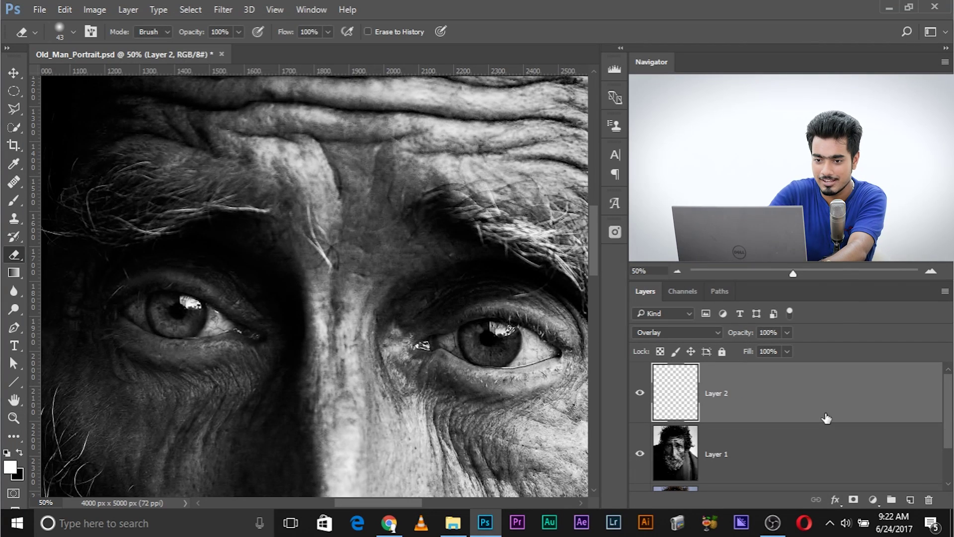
{"action": "key", "text": "ctrl+j"}
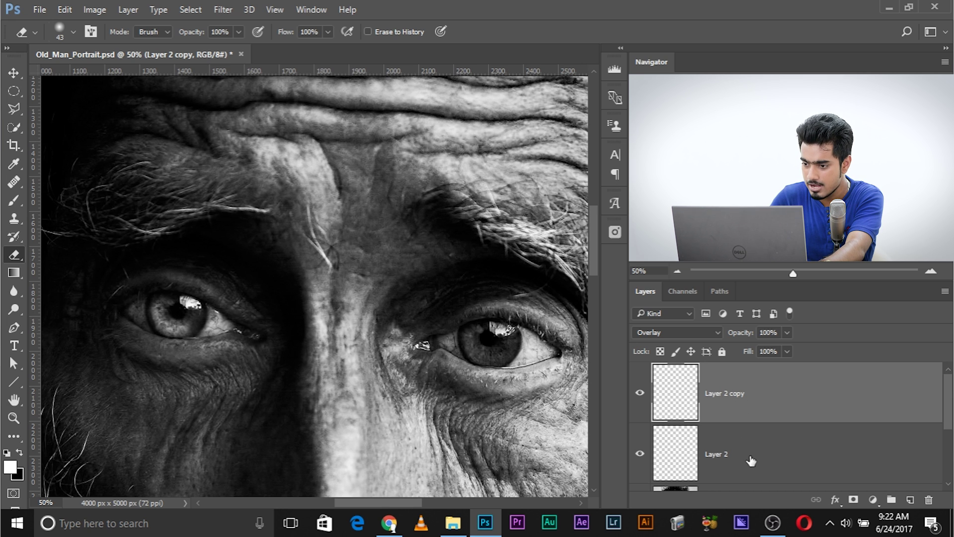
{"action": "left_click", "coordinate": [772, 447], "text": "shift"}
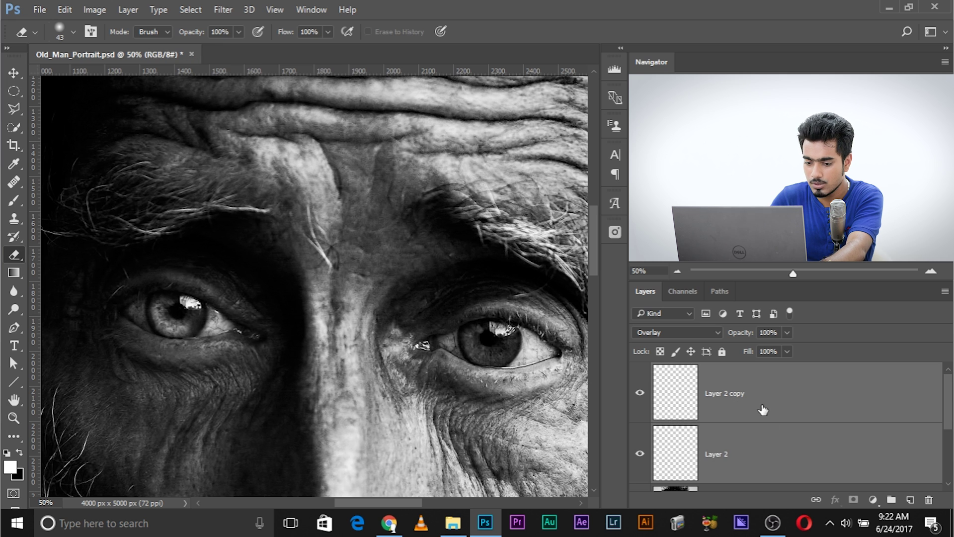
{"action": "key", "text": "ctrl+g"}
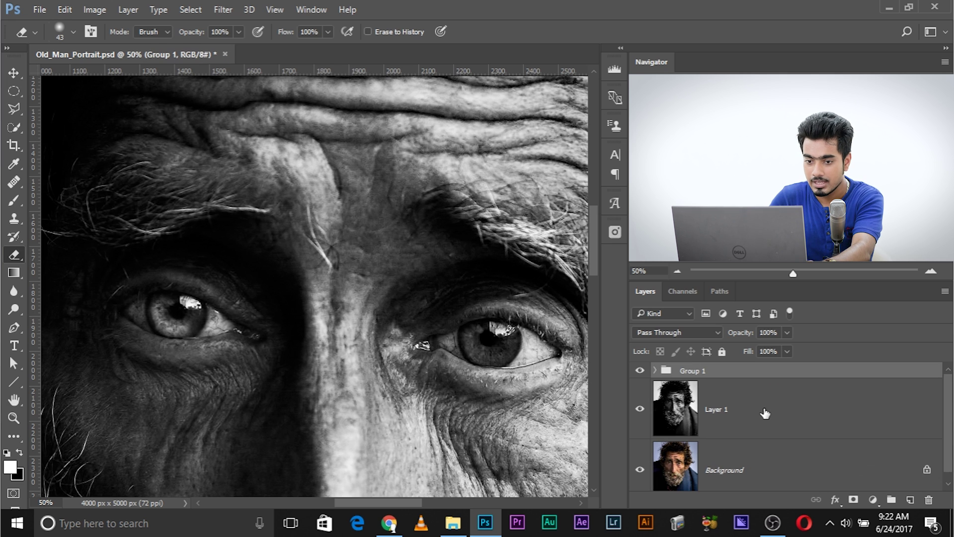
Step: Duplicate the iris highlight group and move the copy over the iris of the other eye
{"action": "left_click_drag", "start_coordinate": [781, 375], "coordinate": [910, 499]}
{"action": "key", "text": "v"}
{"action": "left_click_drag", "start_coordinate": [176, 314], "coordinate": [493, 348]}
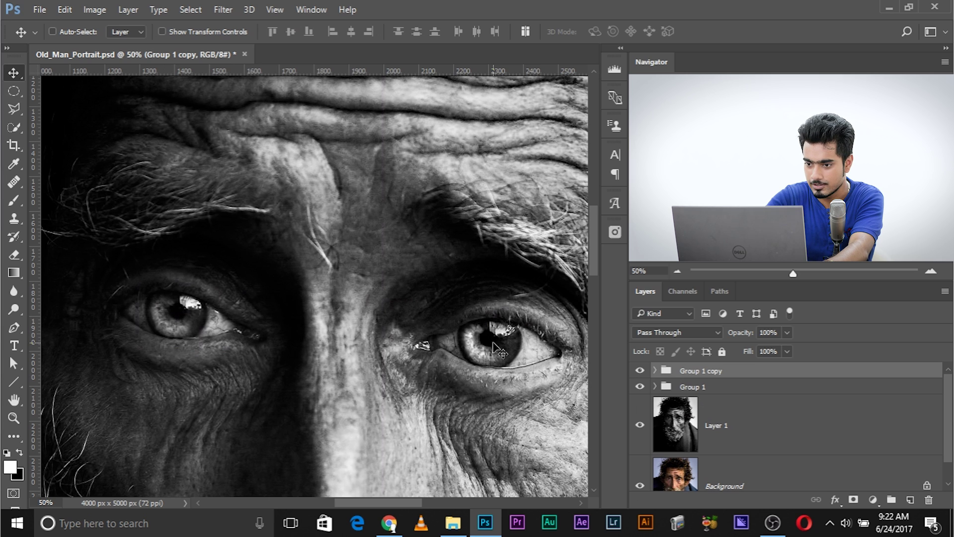
Step: Combine the highlight groups of both eyes into one parent group
{"action": "key", "text": "ctrl+minus"}
{"action": "key", "text": "ctrl+minus"}
{"action": "key", "text": "ctrl+minus"}
{"action": "key", "text": "ctrl+minus"}
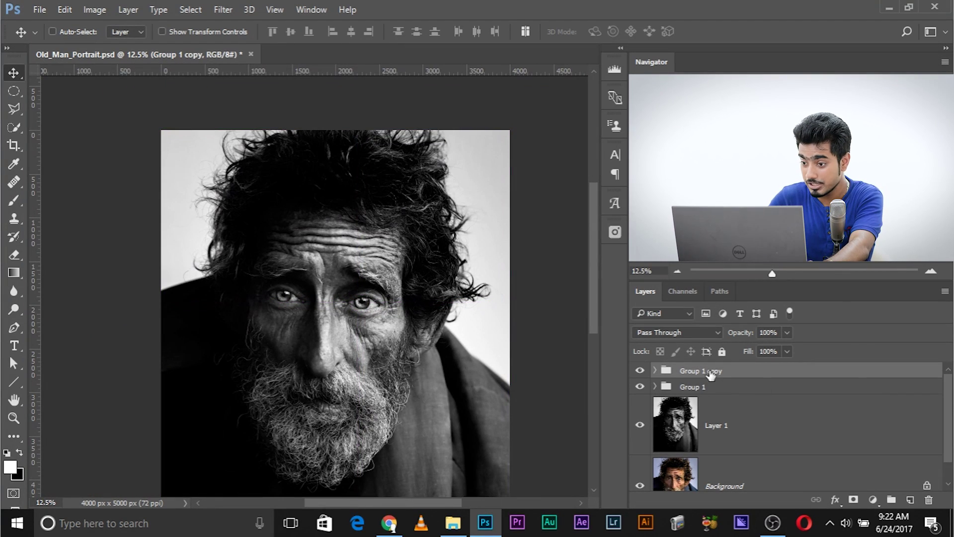
{"action": "key", "text": "ctrl"}
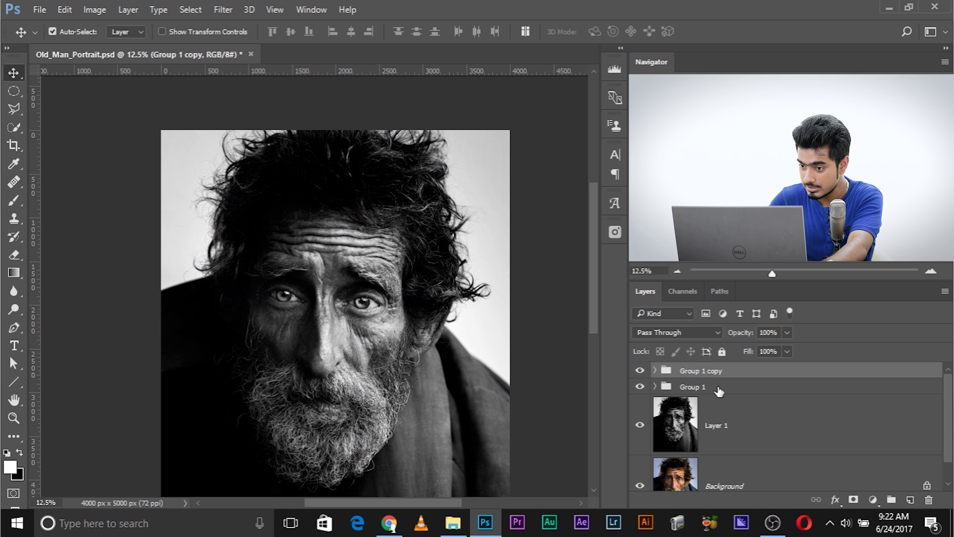
{"action": "left_click", "coordinate": [719, 391], "text": "ctrl"}
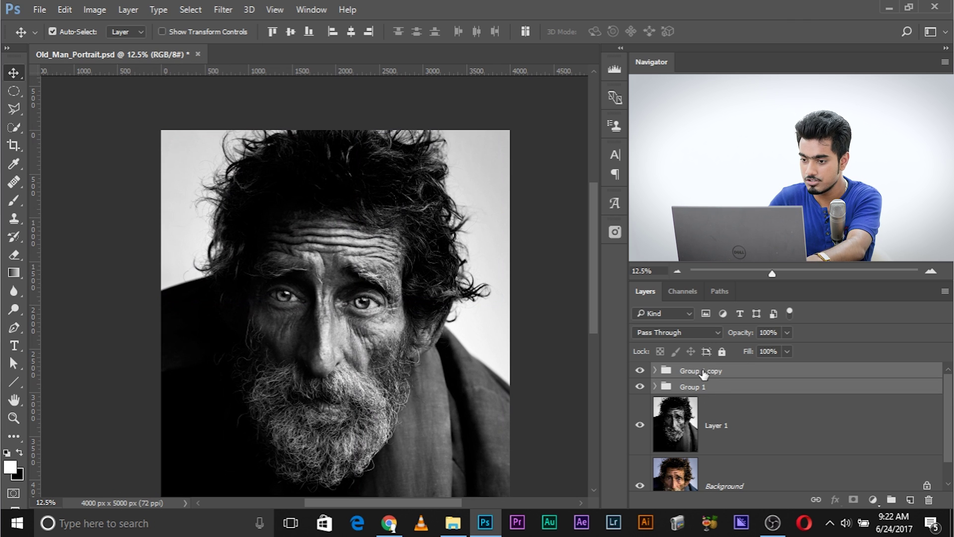
{"action": "key", "text": "ctrl+g"}
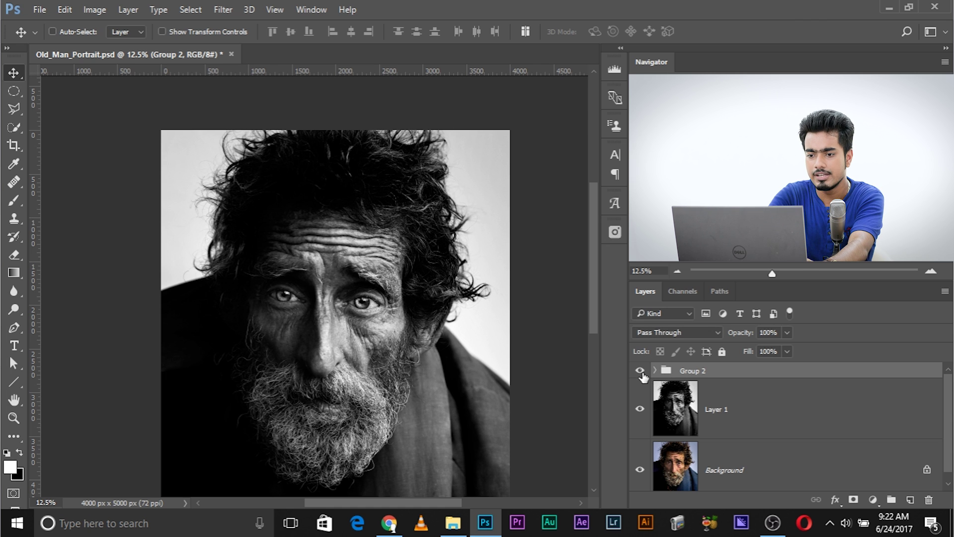
Step: Reduce the opacity of the combined eye highlight group to 60%
{"action": "key", "text": "ctrl+plus"}
{"action": "key", "text": "ctrl+plus"}
{"action": "left_click", "coordinate": [787, 332]}
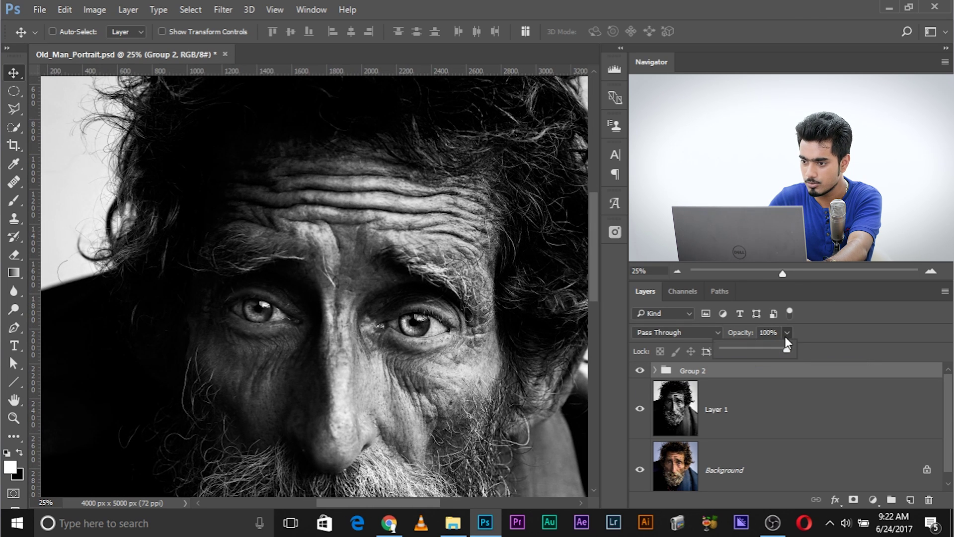
{"action": "left_click", "coordinate": [756, 350]}
{"action": "left_click_drag", "start_coordinate": [762, 350], "coordinate": [766, 347]}
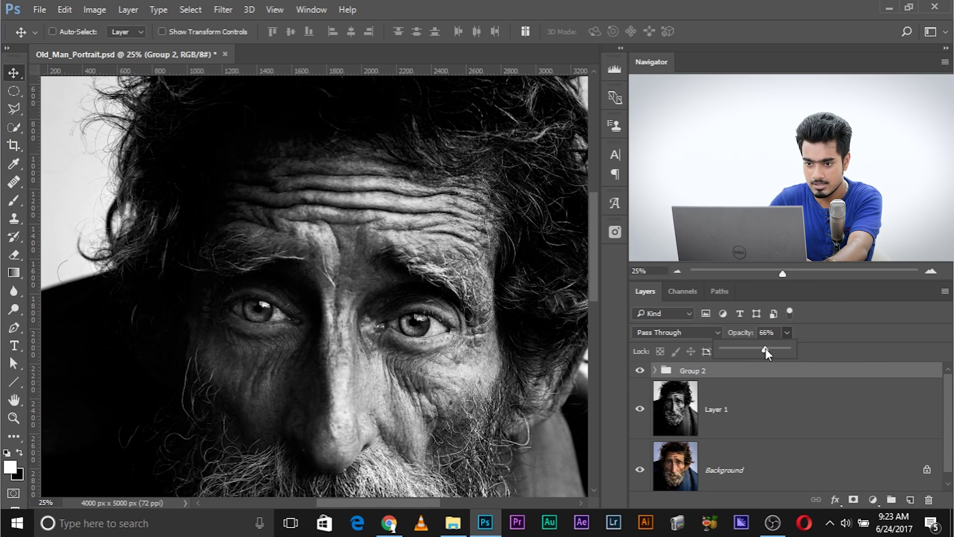
{"action": "left_click", "coordinate": [863, 332]}
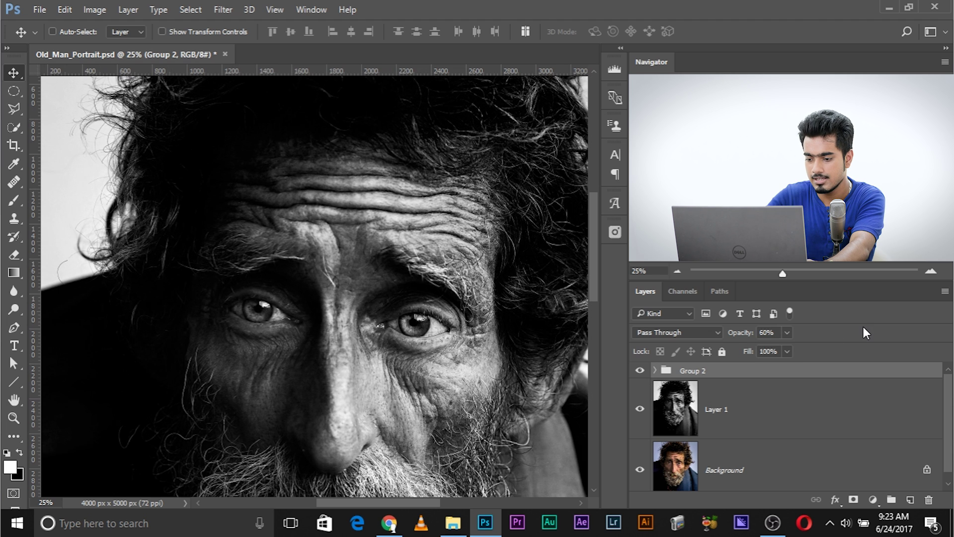
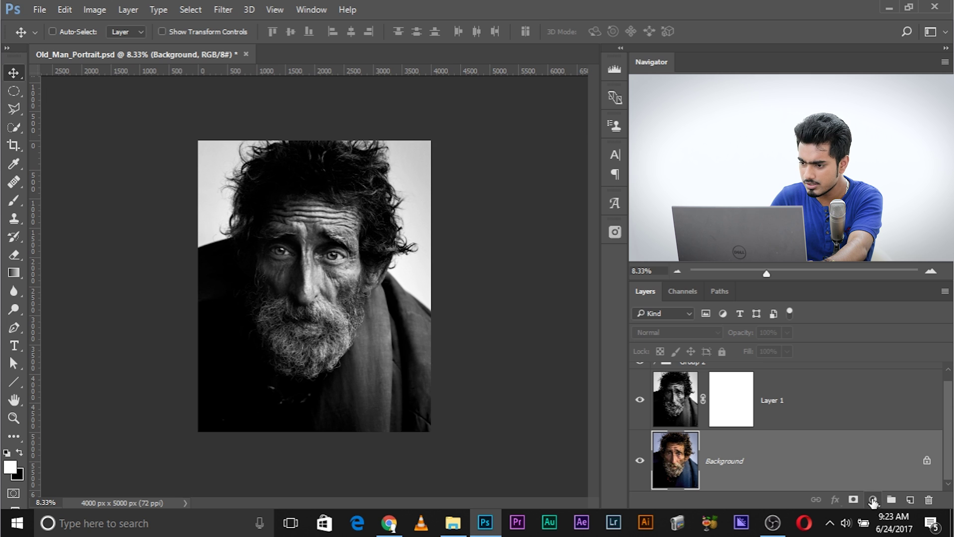
Step: Add a solid black (000000) colour fill layer directly above the Background layer
{"action": "left_click", "coordinate": [873, 499]}
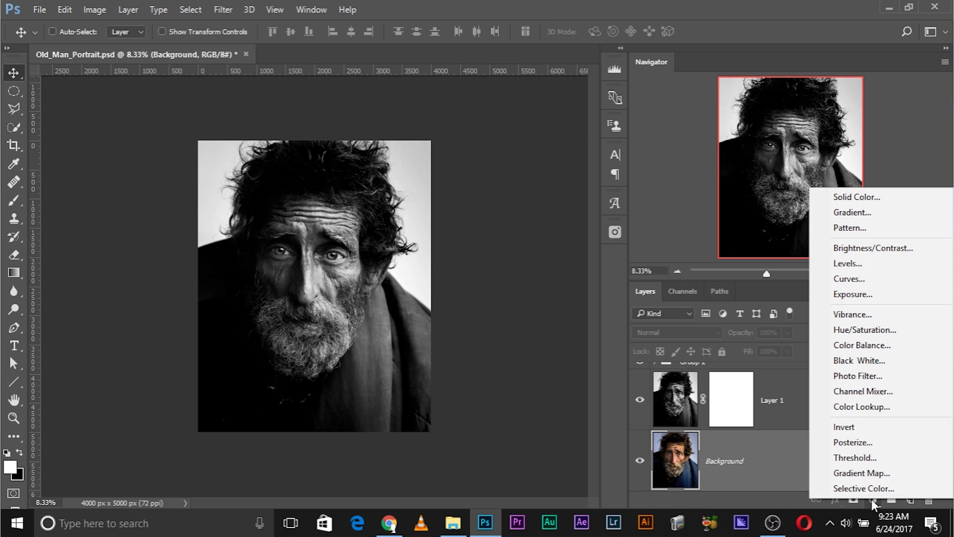
{"action": "left_click", "coordinate": [839, 196]}
{"action": "left_click", "coordinate": [398, 252]}
{"action": "left_click_drag", "start_coordinate": [398, 252], "coordinate": [294, 303]}
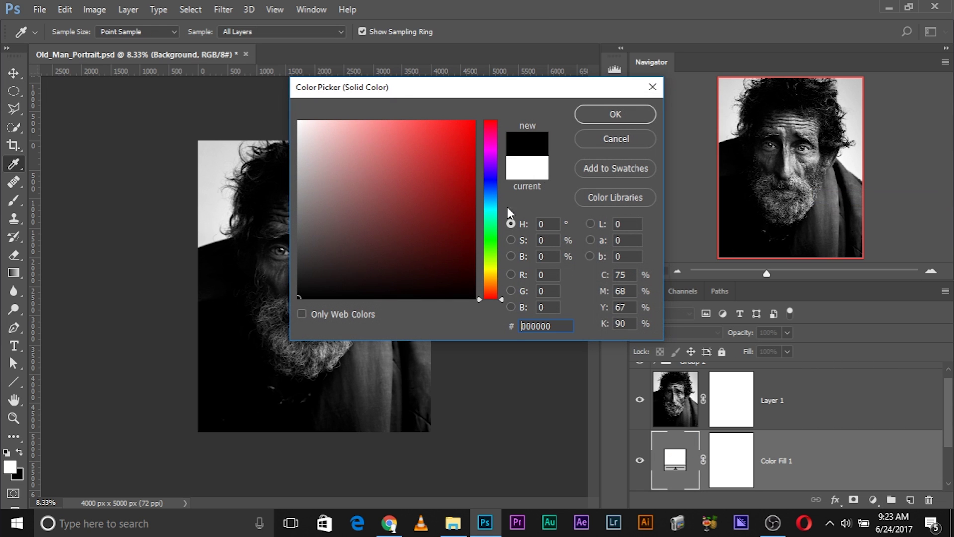
{"action": "left_click", "coordinate": [603, 111]}
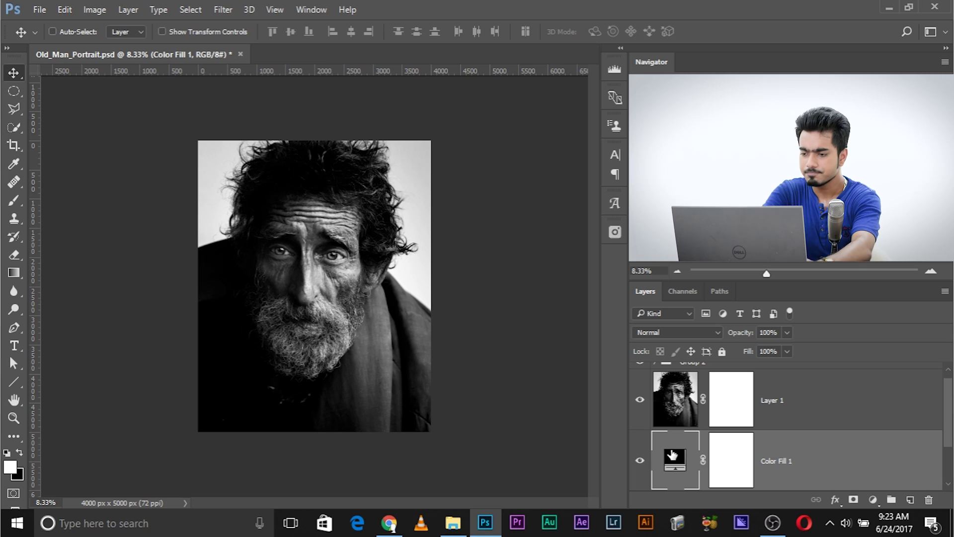
Step: Paint black on Layer 1's mask over the light backdrop on both sides of the hair, using soft brushes of 440 and 600 px
{"action": "left_click", "coordinate": [732, 409]}
{"action": "key", "text": "d"}
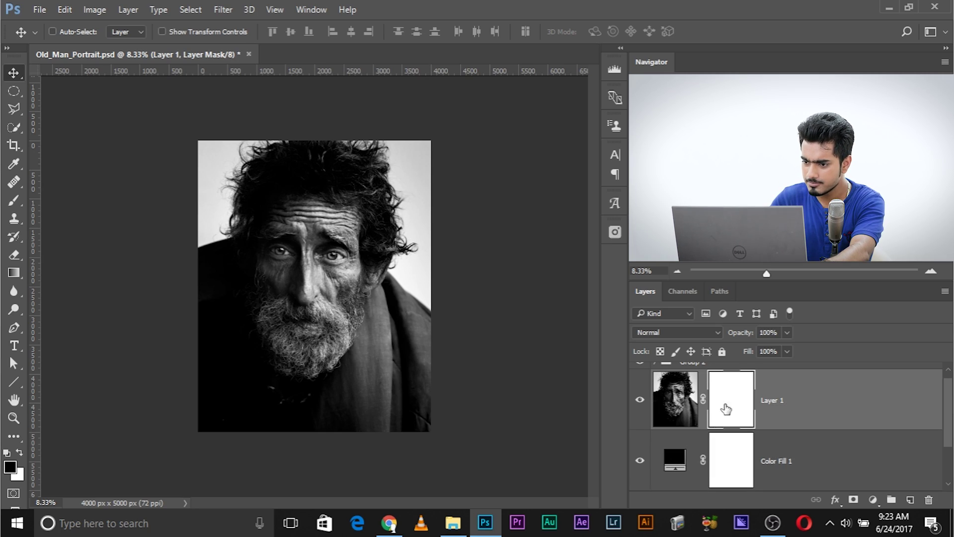
{"action": "key", "text": "b"}
{"action": "left_click_drag", "start_coordinate": [211, 230], "coordinate": [207, 231]}
{"action": "scroll", "coordinate": [221, 236], "scroll_direction": "up", "scroll_amount": 1}
{"action": "left_click_drag", "start_coordinate": [193, 140], "coordinate": [194, 130]}
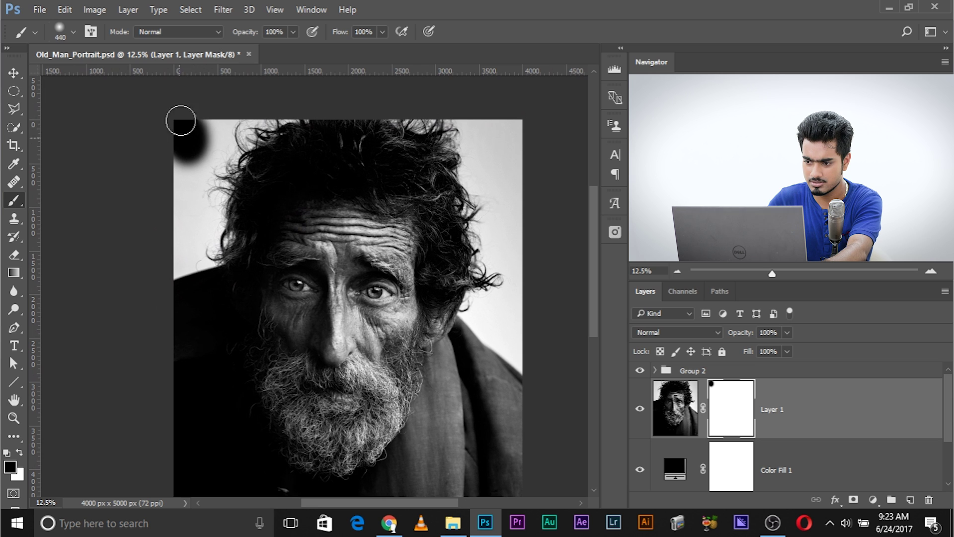
{"action": "left_click_drag", "start_coordinate": [214, 137], "coordinate": [235, 131]}
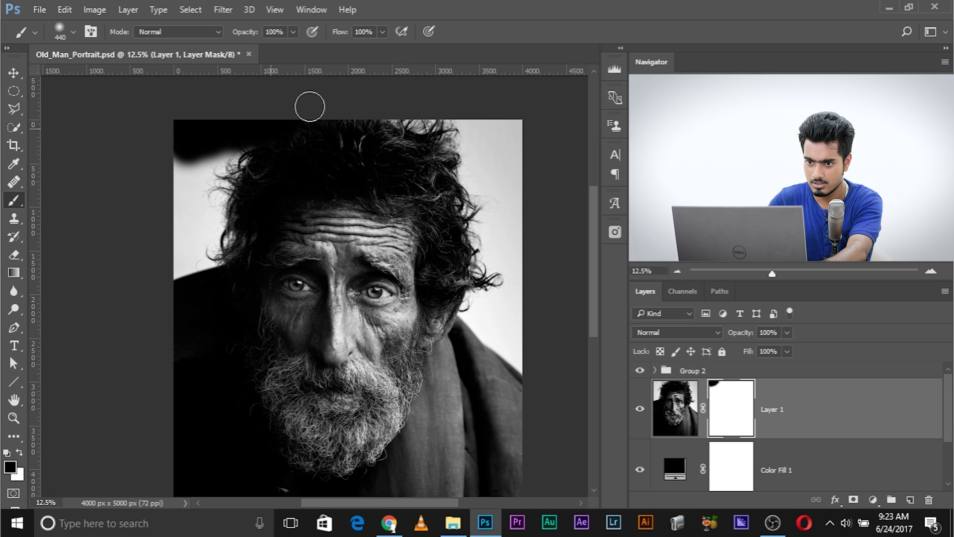
{"action": "mouse_move", "coordinate": [233, 168]}
{"action": "left_mouse_down"}
{"action": "mouse_move", "coordinate": [219, 200]}
{"action": "mouse_move", "coordinate": [221, 237]}
{"action": "left_mouse_up"}
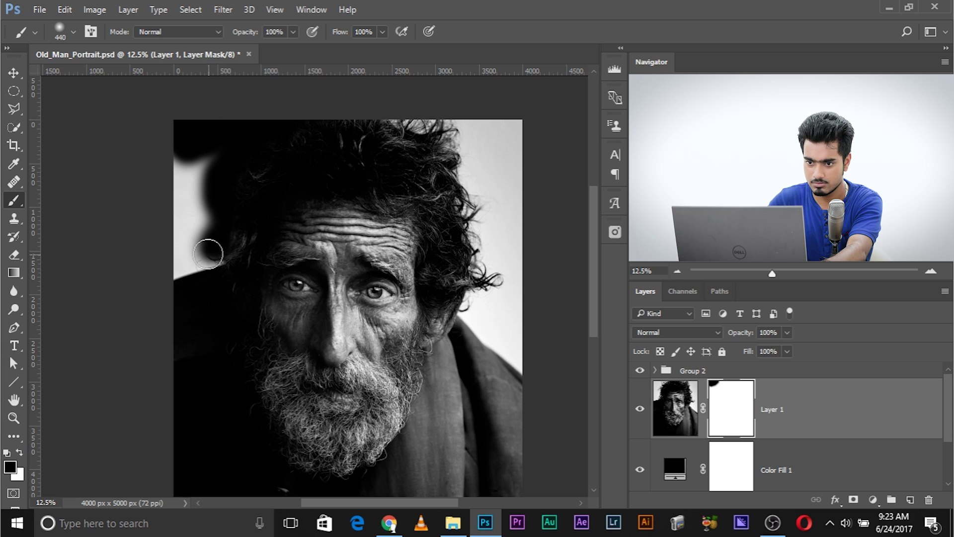
{"action": "mouse_move", "coordinate": [219, 262]}
{"action": "left_mouse_down"}
{"action": "mouse_move", "coordinate": [225, 173]}
{"action": "mouse_move", "coordinate": [193, 159]}
{"action": "left_mouse_up"}
{"action": "right_click", "coordinate": [433, 129], "text": "alt"}
{"action": "mouse_move", "coordinate": [462, 132]}
{"action": "left_mouse_down"}
{"action": "mouse_move", "coordinate": [486, 146]}
{"action": "mouse_move", "coordinate": [459, 152]}
{"action": "mouse_move", "coordinate": [473, 157]}
{"action": "mouse_move", "coordinate": [468, 170]}
{"action": "mouse_move", "coordinate": [500, 158]}
{"action": "mouse_move", "coordinate": [479, 180]}
{"action": "mouse_move", "coordinate": [524, 124]}
{"action": "mouse_move", "coordinate": [521, 270]}
{"action": "mouse_move", "coordinate": [502, 225]}
{"action": "mouse_move", "coordinate": [476, 224]}
{"action": "mouse_move", "coordinate": [471, 191]}
{"action": "mouse_move", "coordinate": [504, 194]}
{"action": "left_mouse_up"}
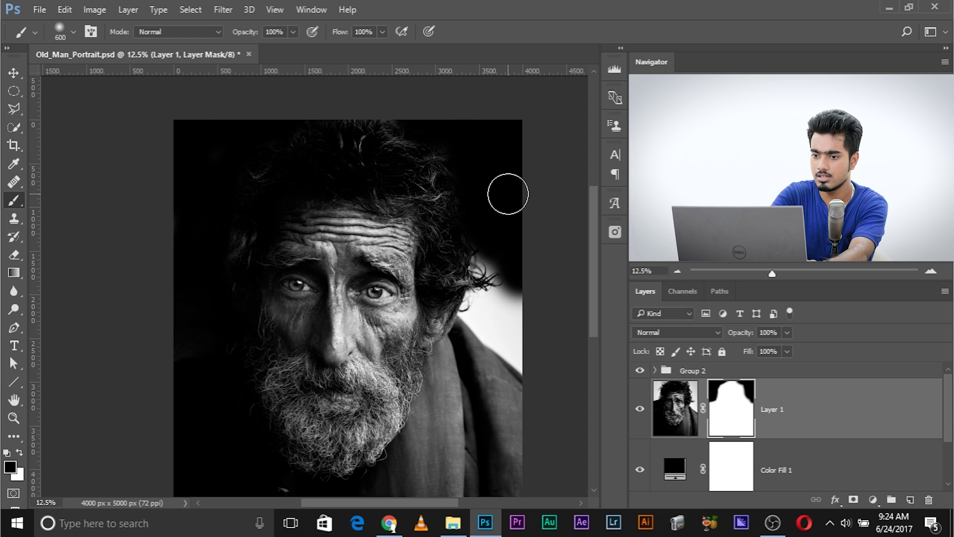
Step: Mask the light backdrop along the shoulder's edge on Layer 1 with an 88 px black brush
{"action": "key", "text": "ctrl+plus"}
{"action": "key", "text": "ctrl+plus"}
{"action": "left_click_drag", "start_coordinate": [487, 206], "coordinate": [179, 182]}
{"action": "left_click_drag", "start_coordinate": [376, 351], "coordinate": [336, 350]}
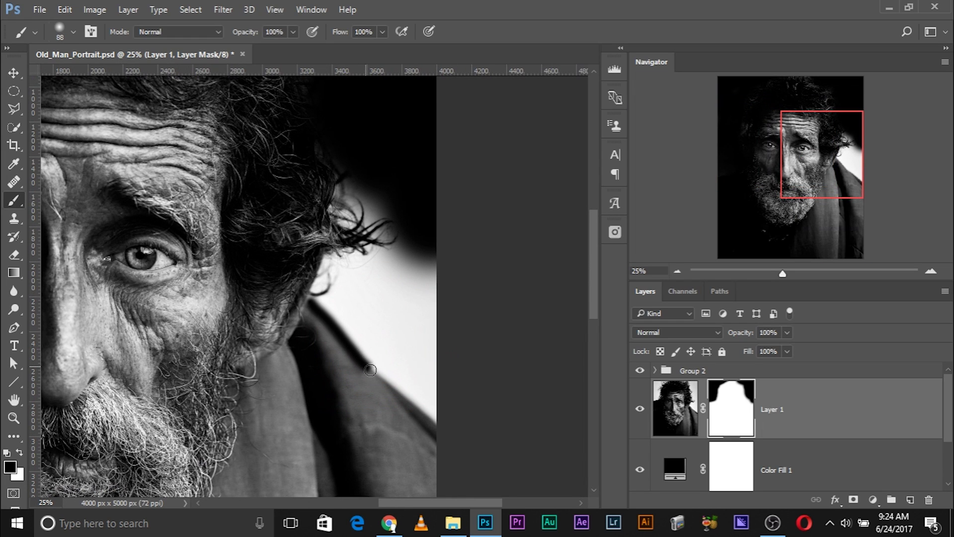
{"action": "left_click_drag", "start_coordinate": [422, 402], "coordinate": [452, 431]}
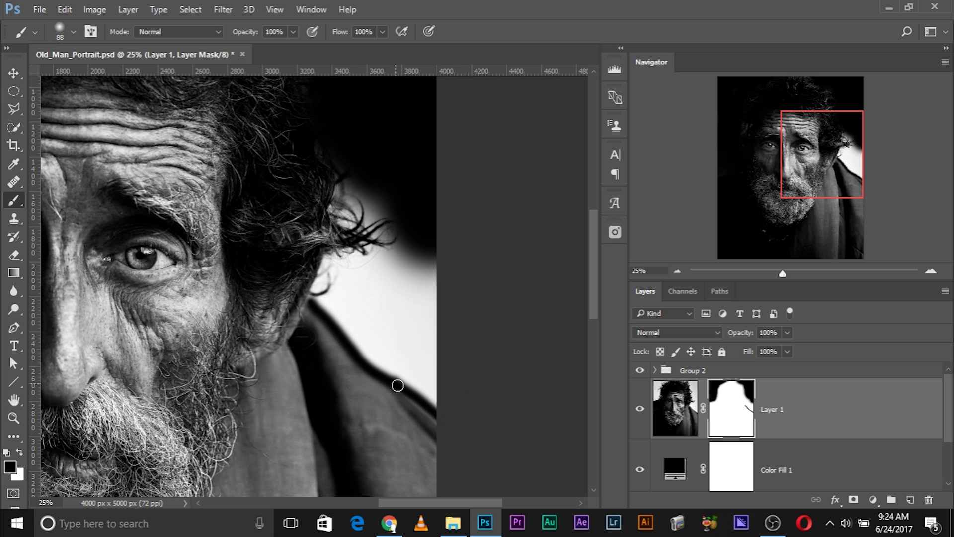
Step: Mask the remaining light backdrop beside the hair and ear and above the shoulder, varying the brush between 320, 72 and 176 px
{"action": "mouse_move", "coordinate": [330, 246]}
{"action": "left_mouse_down"}
{"action": "mouse_move", "coordinate": [373, 267]}
{"action": "mouse_move", "coordinate": [363, 180]}
{"action": "left_mouse_up"}
{"action": "left_click_drag", "start_coordinate": [368, 258], "coordinate": [360, 176]}
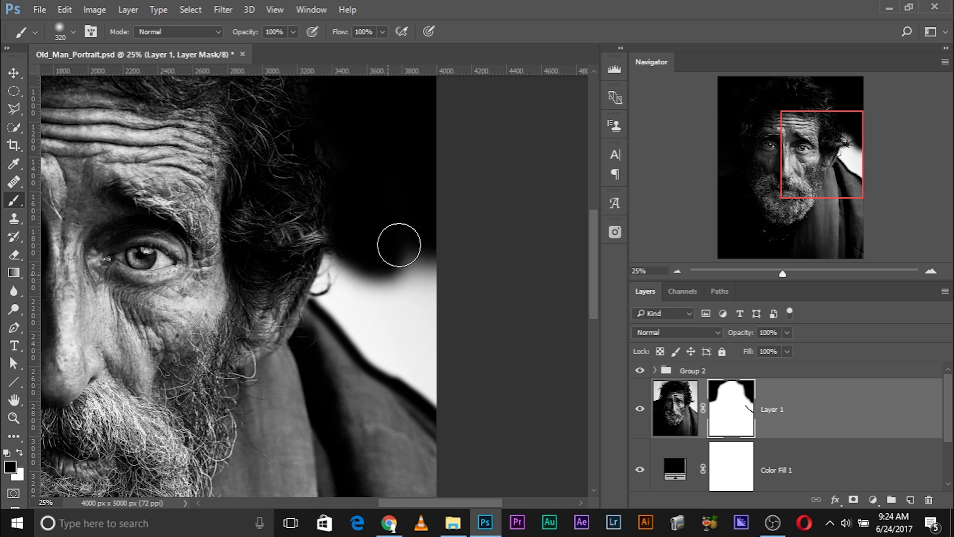
{"action": "left_click_drag", "start_coordinate": [379, 269], "coordinate": [348, 264]}
{"action": "mouse_move", "coordinate": [370, 288]}
{"action": "left_mouse_down"}
{"action": "mouse_move", "coordinate": [321, 277]}
{"action": "mouse_move", "coordinate": [338, 278]}
{"action": "left_mouse_up"}
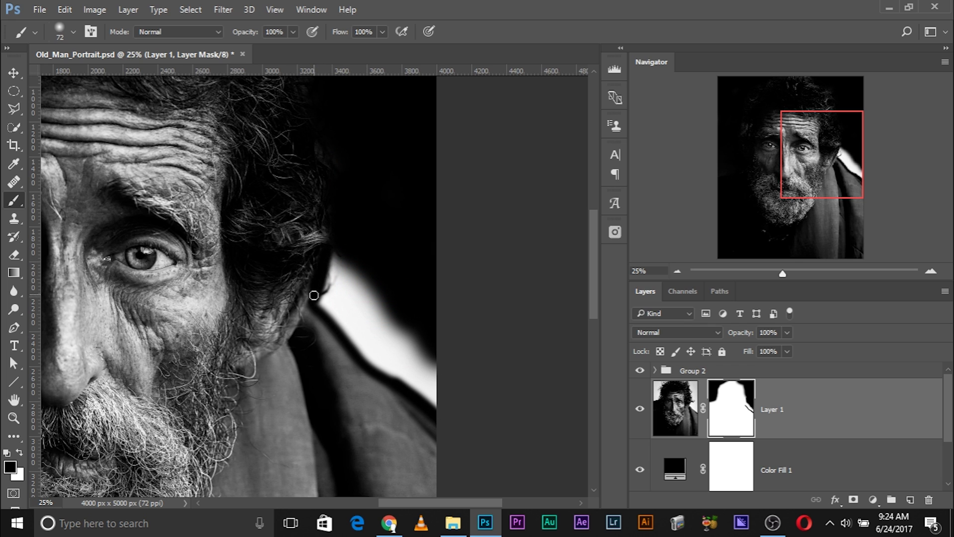
{"action": "mouse_move", "coordinate": [358, 290]}
{"action": "left_mouse_down"}
{"action": "mouse_move", "coordinate": [381, 289]}
{"action": "mouse_move", "coordinate": [346, 263]}
{"action": "left_mouse_up"}
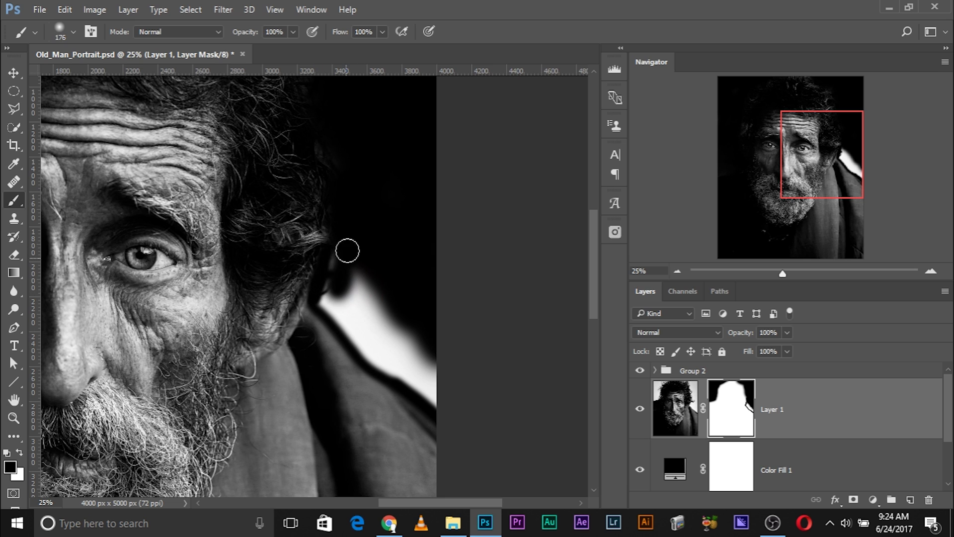
{"action": "mouse_move", "coordinate": [331, 306]}
{"action": "left_mouse_down"}
{"action": "mouse_move", "coordinate": [373, 353]}
{"action": "mouse_move", "coordinate": [356, 317]}
{"action": "left_mouse_up"}
{"action": "mouse_move", "coordinate": [375, 360]}
{"action": "left_mouse_down"}
{"action": "mouse_move", "coordinate": [432, 395]}
{"action": "mouse_move", "coordinate": [409, 326]}
{"action": "left_mouse_up"}
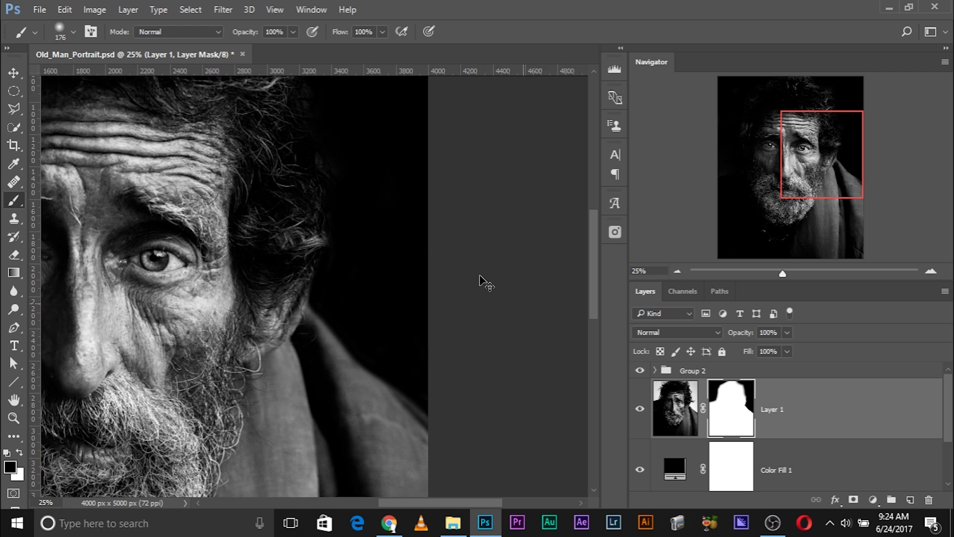
Step: Change the area surrounding the canvas to the Custom (white) colour
{"action": "key", "text": "ctrl+minus"}
{"action": "key", "text": "ctrl+minus"}
{"action": "key", "text": "ctrl+minus"}
{"action": "key", "text": "ctrl+minus"}
{"action": "key", "text": "ctrl+plus"}
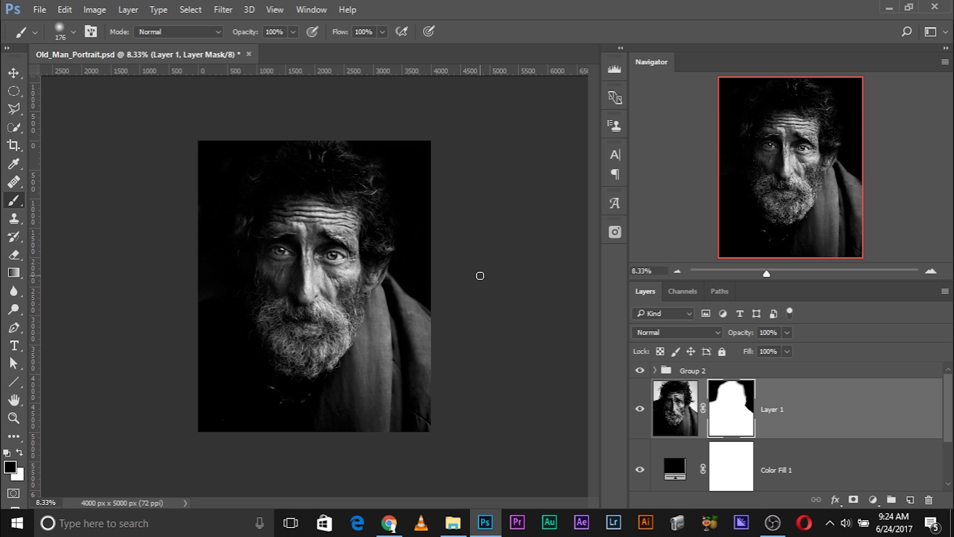
{"action": "right_click", "coordinate": [545, 233]}
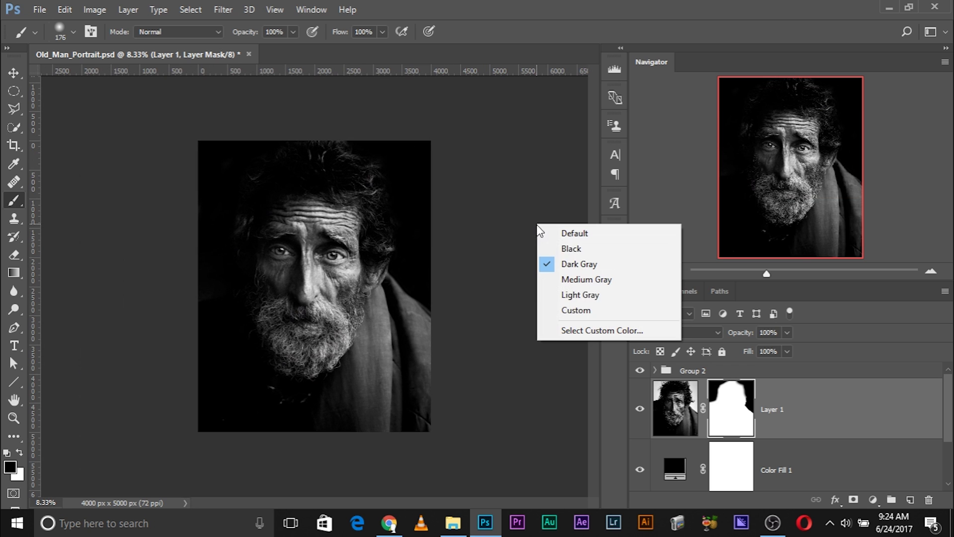
{"action": "left_click", "coordinate": [565, 311]}
Step: Compare the original colour Background with the finished portrait by isolating that layer and restoring all the others
{"action": "key", "text": "ctrl+plus"}
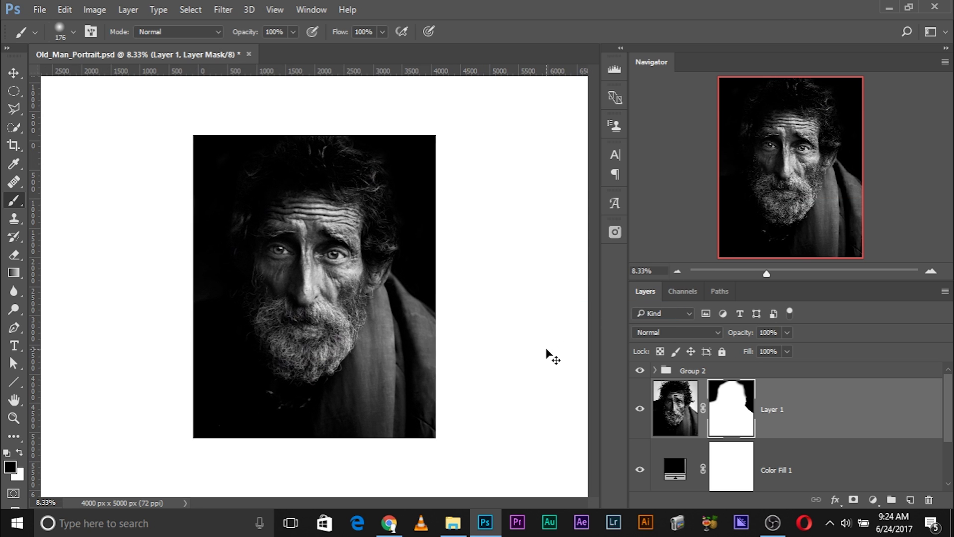
{"action": "scroll", "coordinate": [646, 437], "scroll_direction": "down", "scroll_amount": 2}
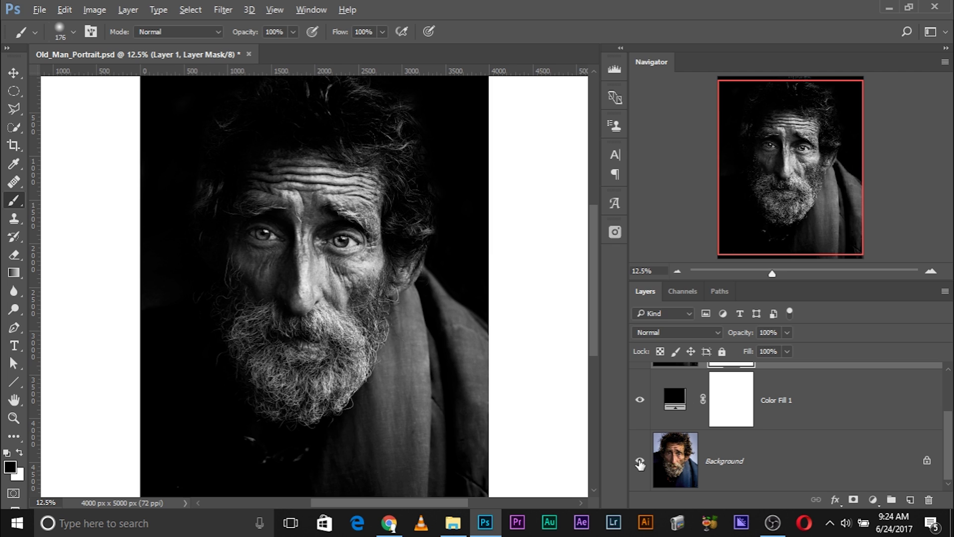
{"action": "left_click", "coordinate": [640, 463], "text": "alt"}
{"action": "left_click", "coordinate": [640, 464], "text": "alt"}
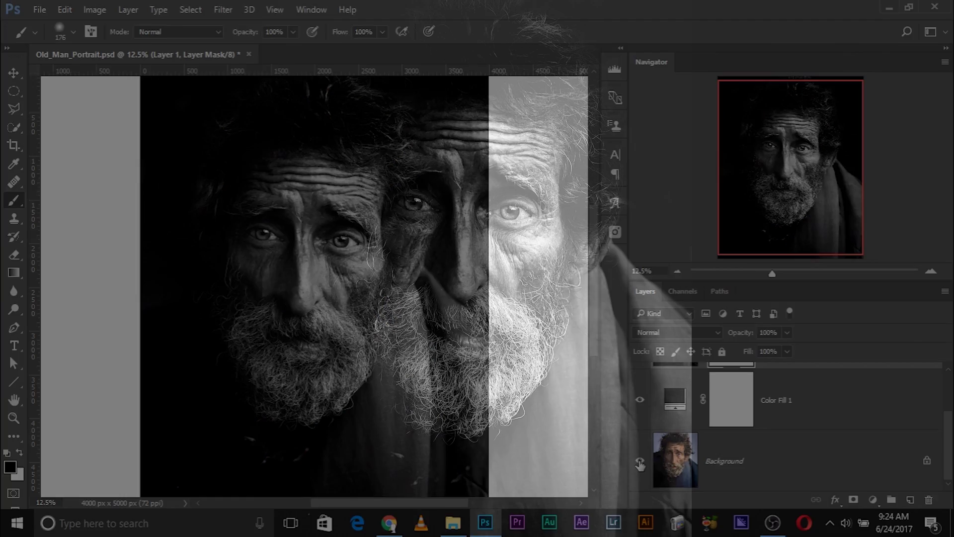